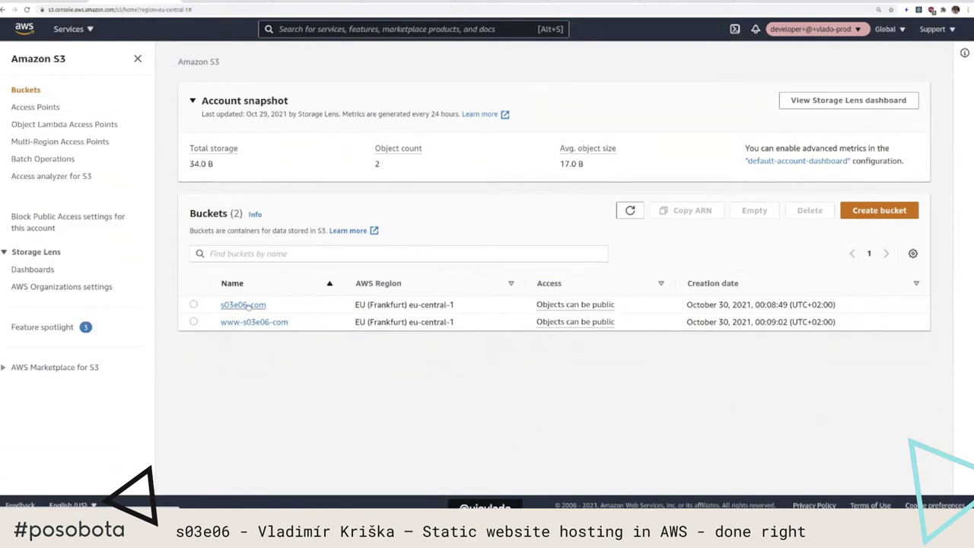
# Open the s03e06-com bucket's properties and check the hosting type under Static website hosting.
pyautogui.click(248, 305)
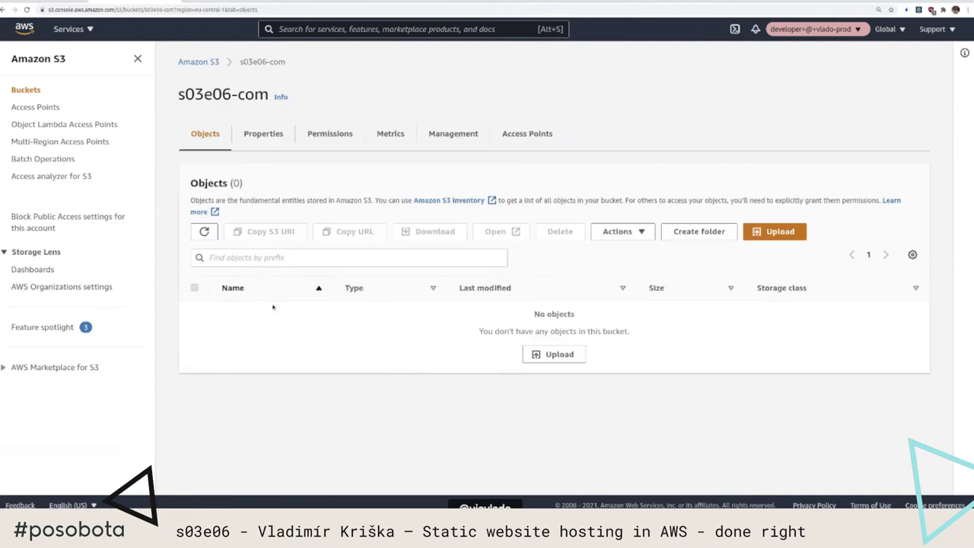
pyautogui.click(275, 141)
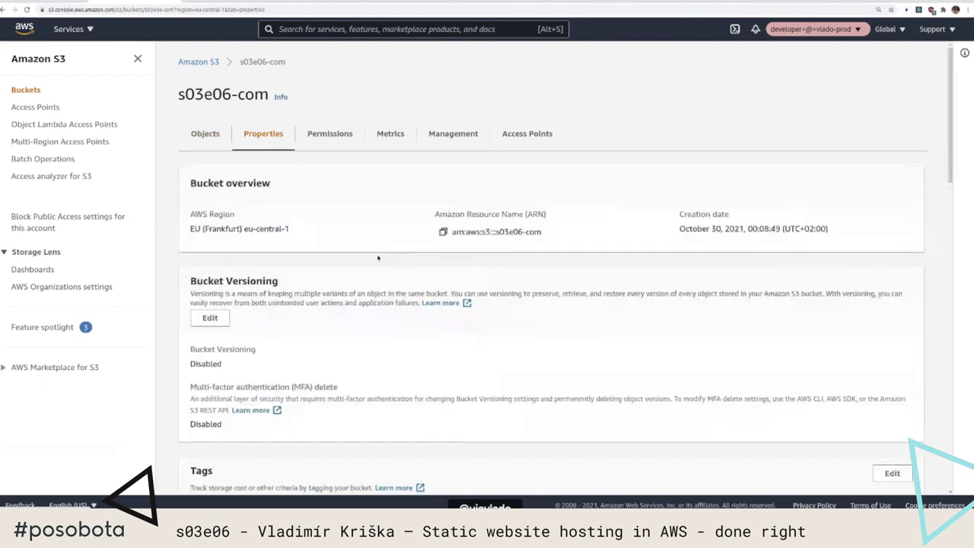
pyautogui.scroll(-2, 385, 272)
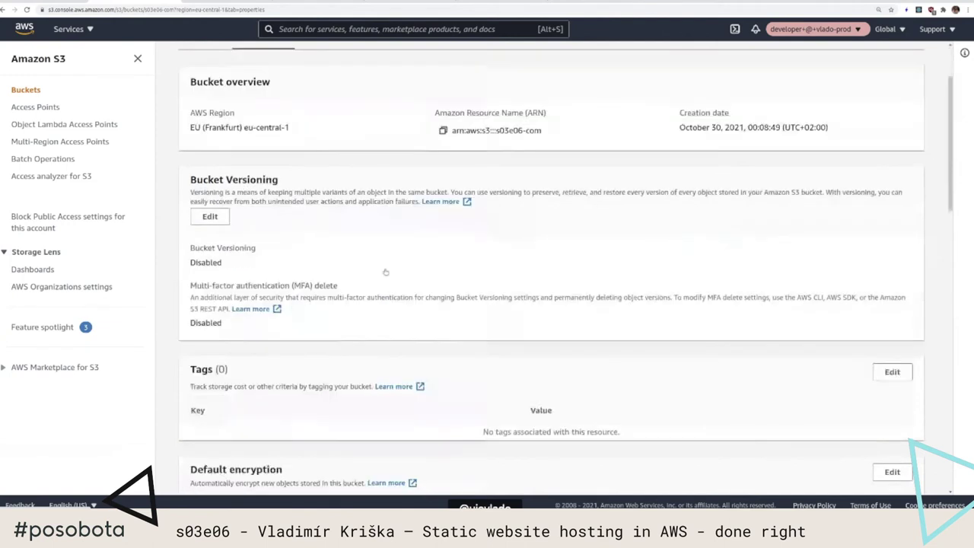
pyautogui.scroll(-10, 385, 272)
pyautogui.scroll(-1, 385, 272)
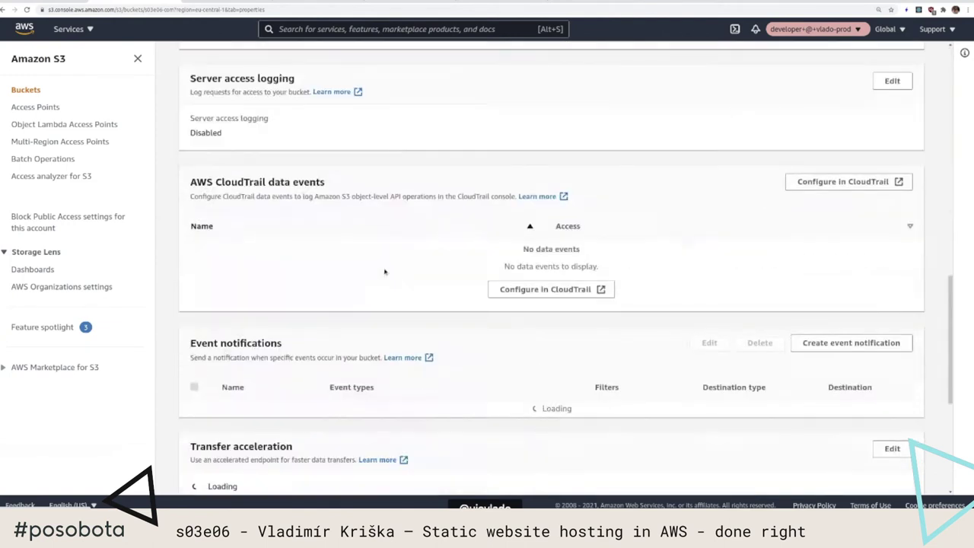
pyautogui.scroll(-5, 385, 272)
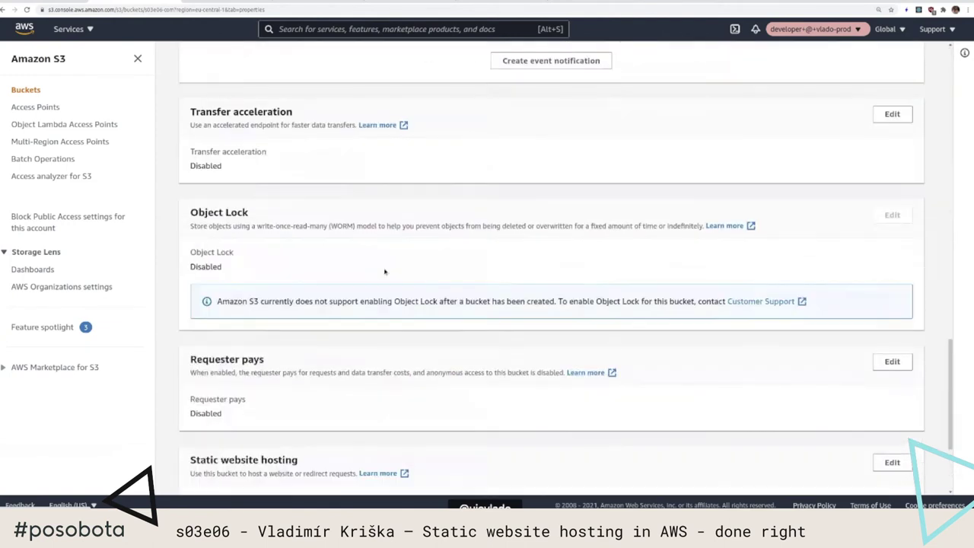
pyautogui.scroll(-2, 385, 272)
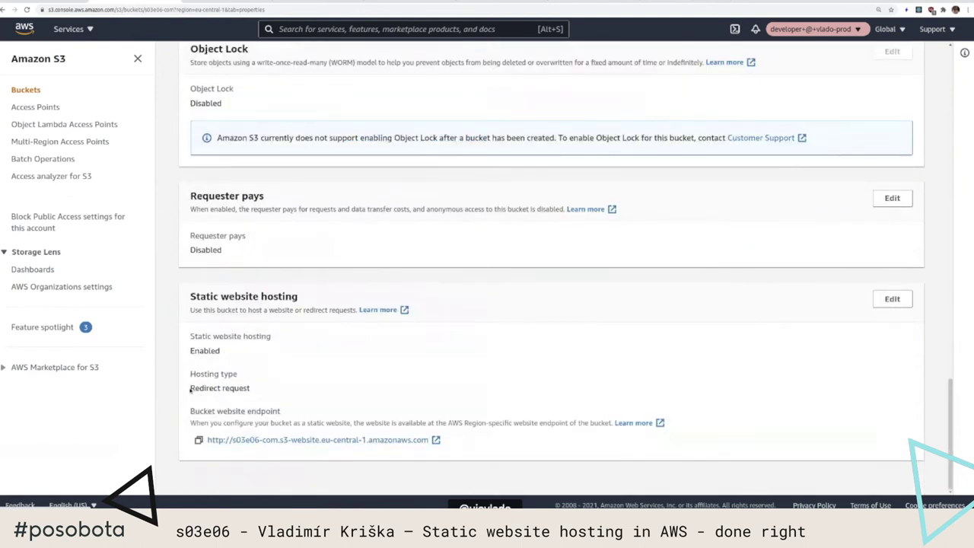
pyautogui.moveTo(190, 389); pyautogui.dragTo(290, 384)
pyautogui.click(289, 385)
# Open the bucket's static website hosting settings for editing, inspect the redirect host name, and leave without saving.
pyautogui.click(893, 300)
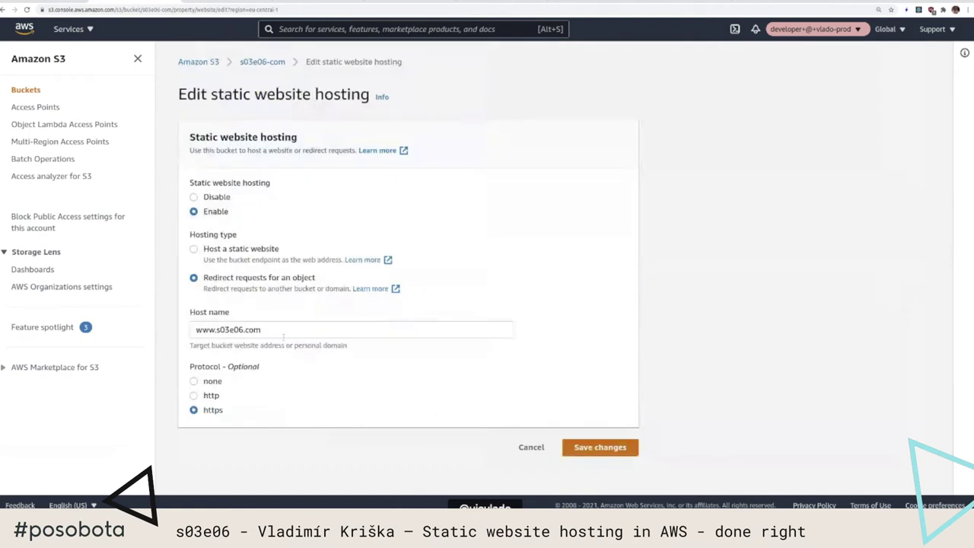
pyautogui.click(298, 330)
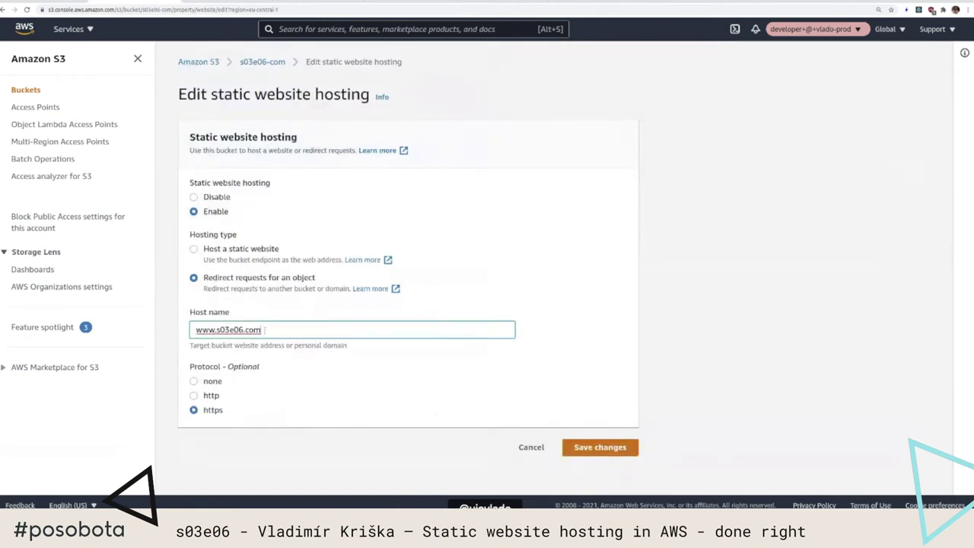
pyautogui.hotkey('shift', 'Left')
pyautogui.hotkey('shift', 'Left')
pyautogui.hotkey('shift', 'Left')
pyautogui.press('Right')
pyautogui.click(533, 447)
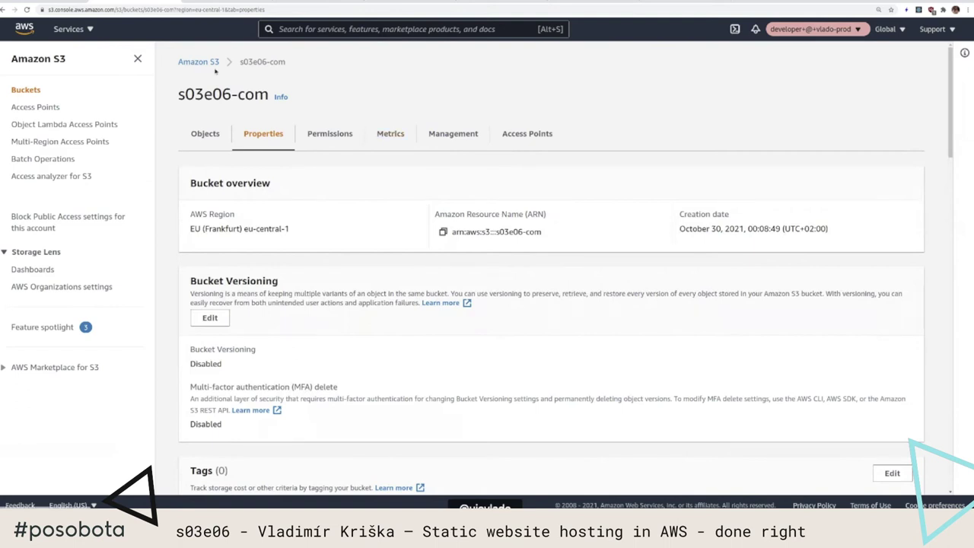
# Return to the bucket list and open the www-s03e06-com bucket to view its objects.
pyautogui.click(206, 63)
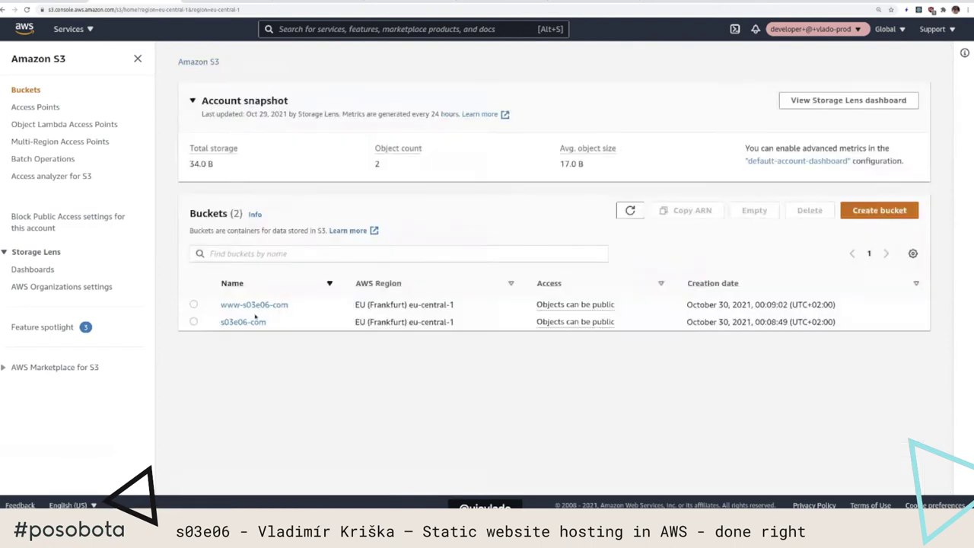
pyautogui.click(258, 306)
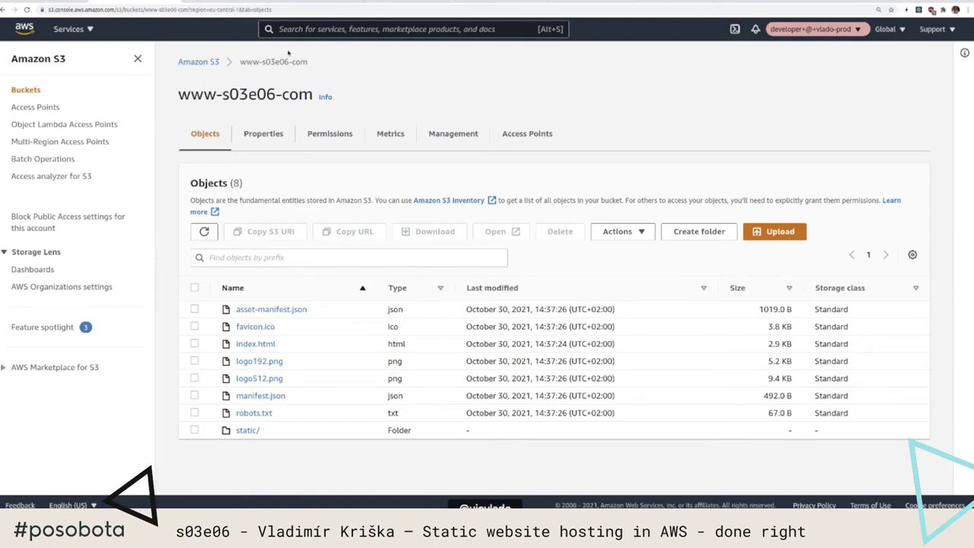
# Switch to the CloudFront service and compare the alternate domain names of the two distributions.
pyautogui.click(79, 30)
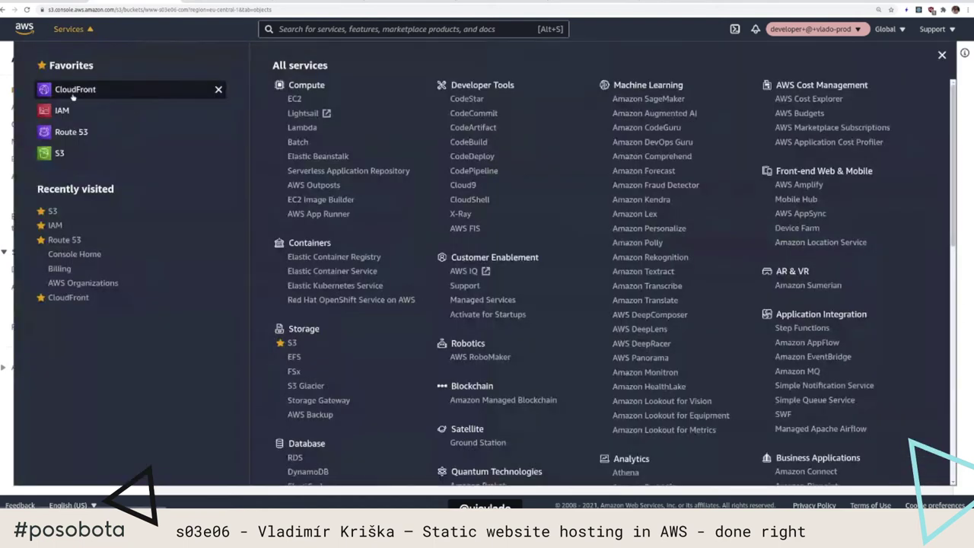
pyautogui.click(75, 90)
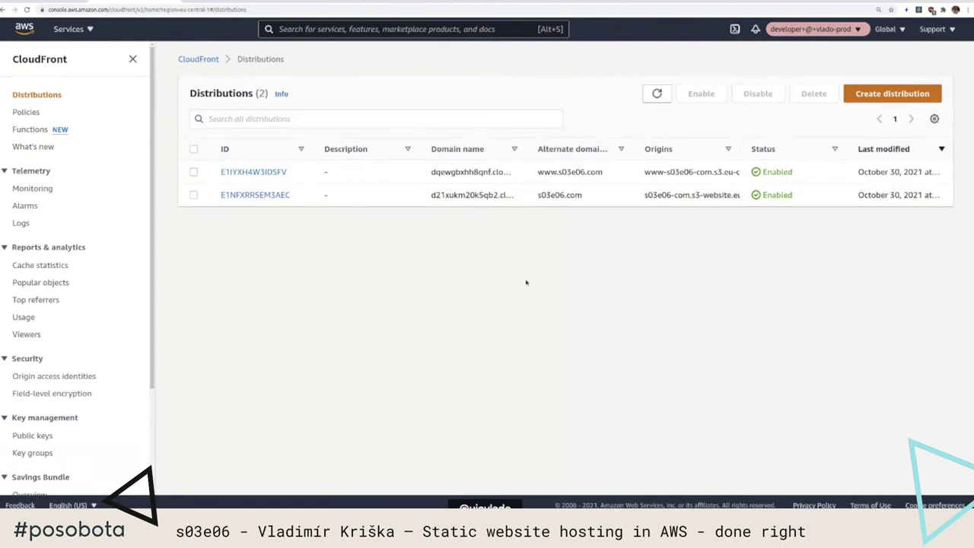
pyautogui.doubleClick(575, 194)
pyautogui.click(575, 195)
pyautogui.moveTo(604, 173); pyautogui.dragTo(539, 172)
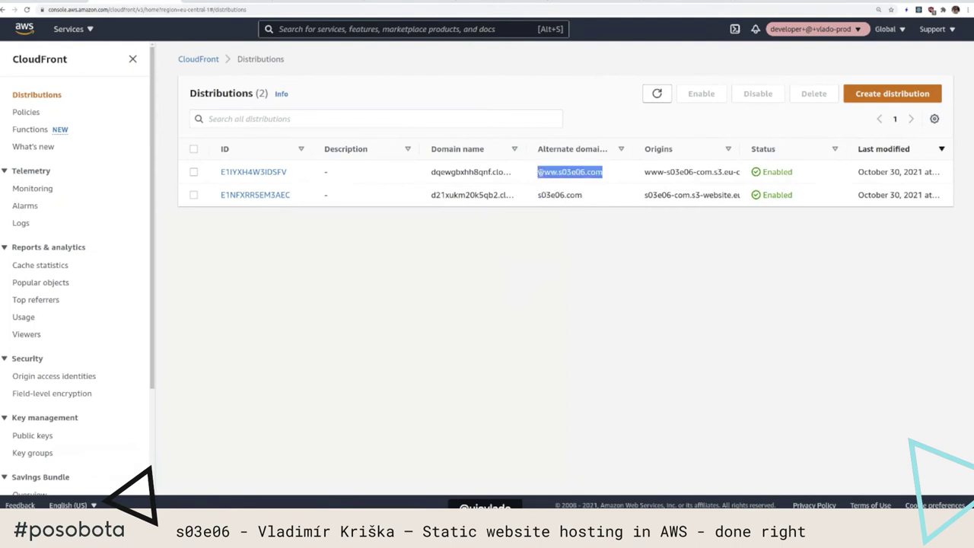
# Open the origins of the s03e06.com distribution, widen the origin name column, and copy the full origin name.
pyautogui.click(270, 200)
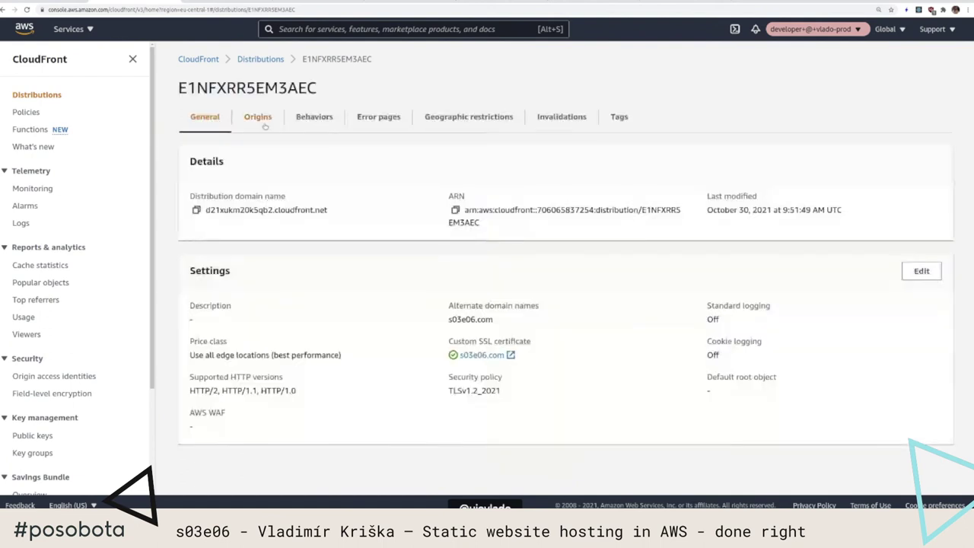
pyautogui.click(263, 122)
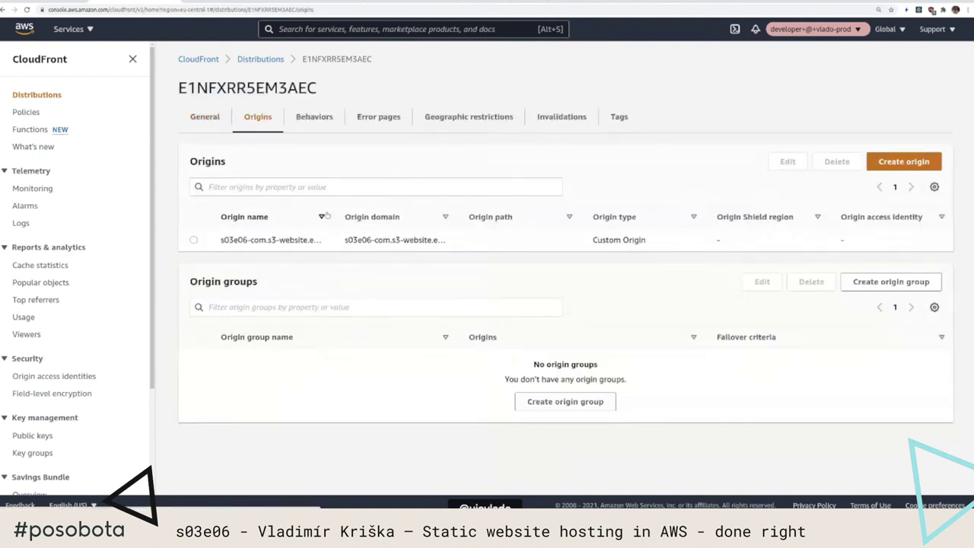
pyautogui.moveTo(327, 216); pyautogui.dragTo(466, 216)
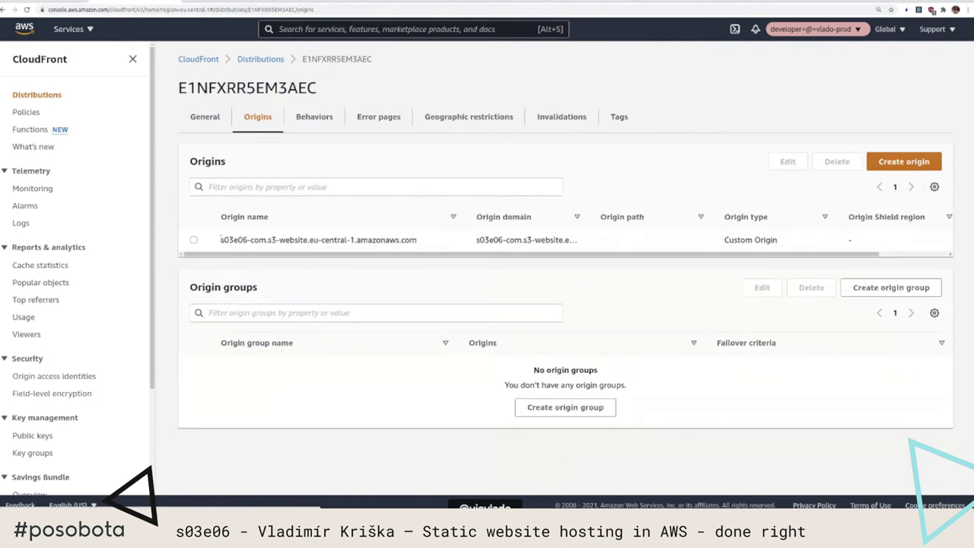
pyautogui.moveTo(221, 239); pyautogui.dragTo(418, 240)
pyautogui.hotkey('ctrl', 'c')
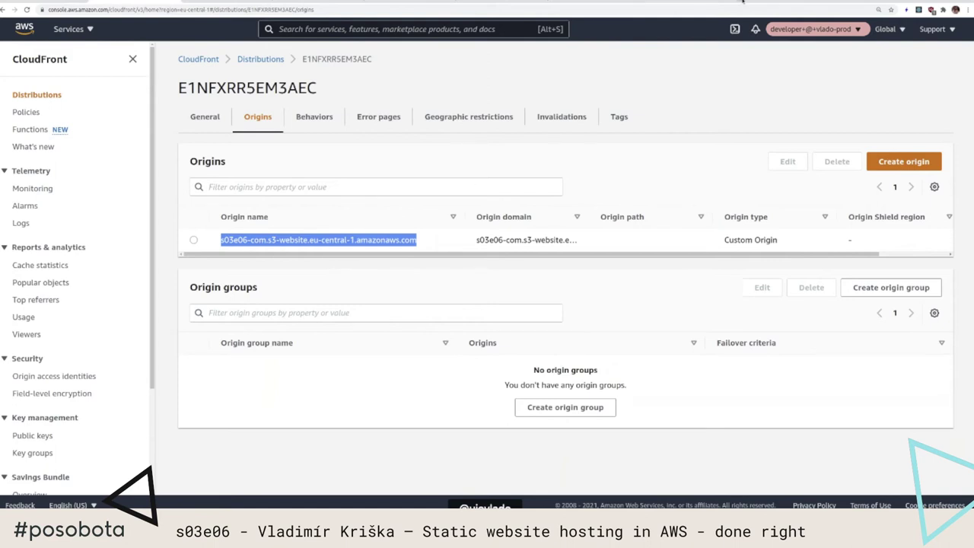
# Load the copied bucket website endpoint in a new browser tab, and return to the distribution's origins to review the origin name.
pyautogui.hotkey('ctrl', 't')
pyautogui.hotkey('ctrl', 'v')
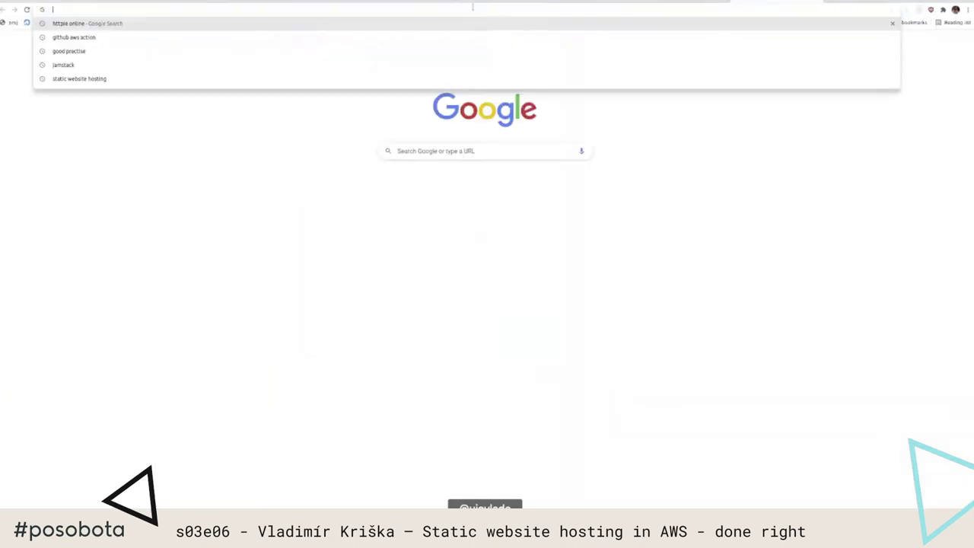
pyautogui.press('Return')
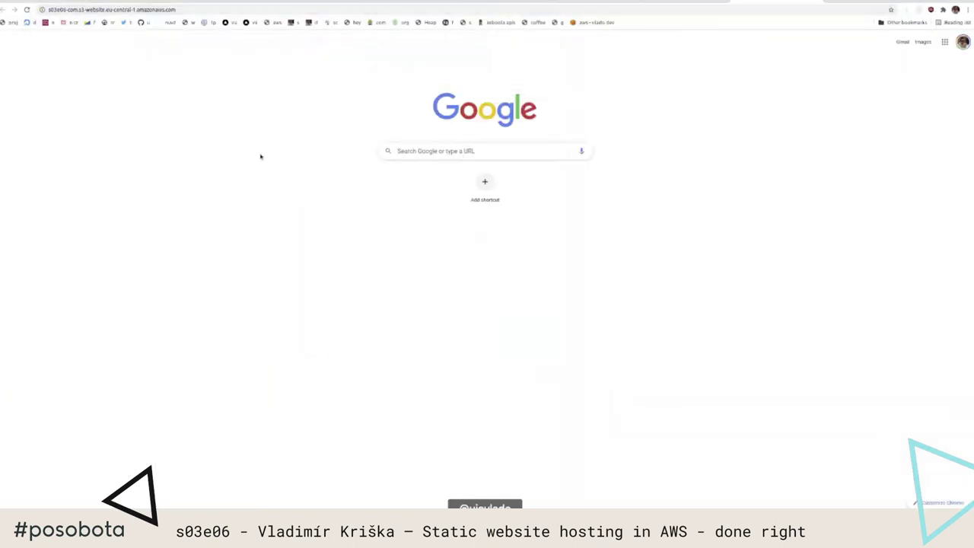
pyautogui.press('Return')
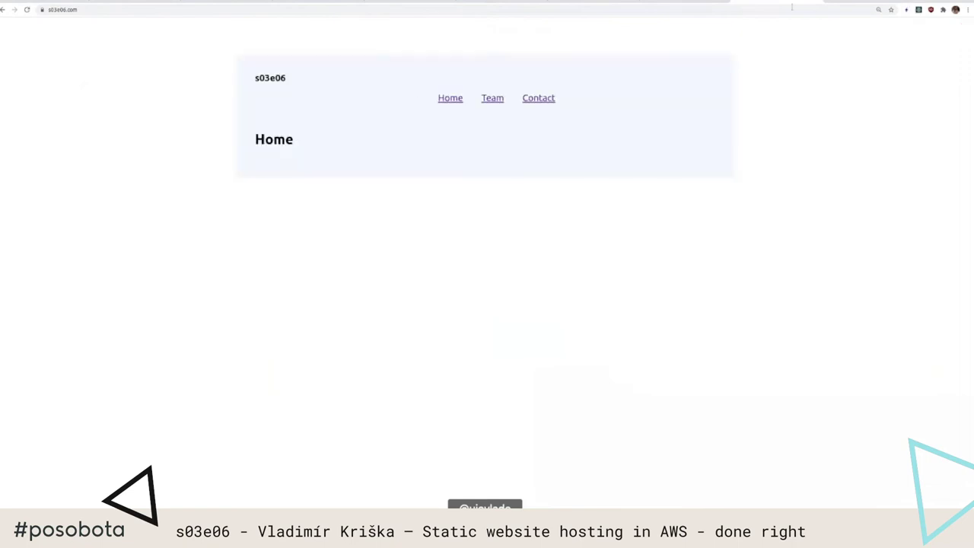
pyautogui.click(818, 1)
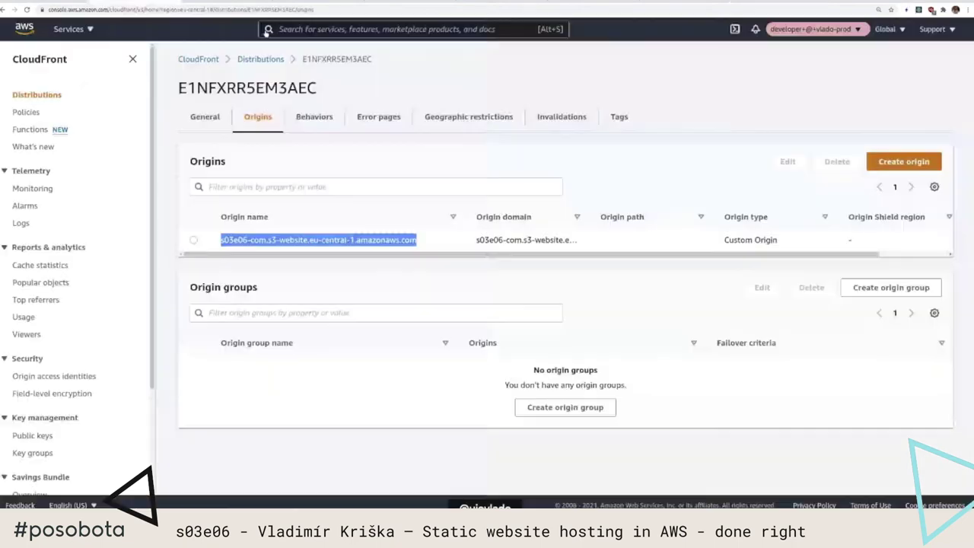
pyautogui.click(339, 283)
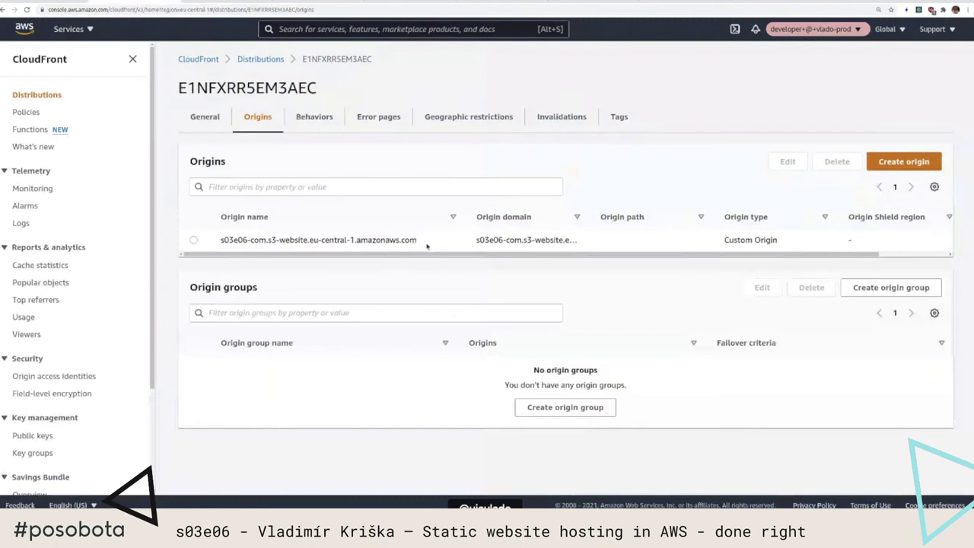
pyautogui.moveTo(418, 240); pyautogui.dragTo(224, 239)
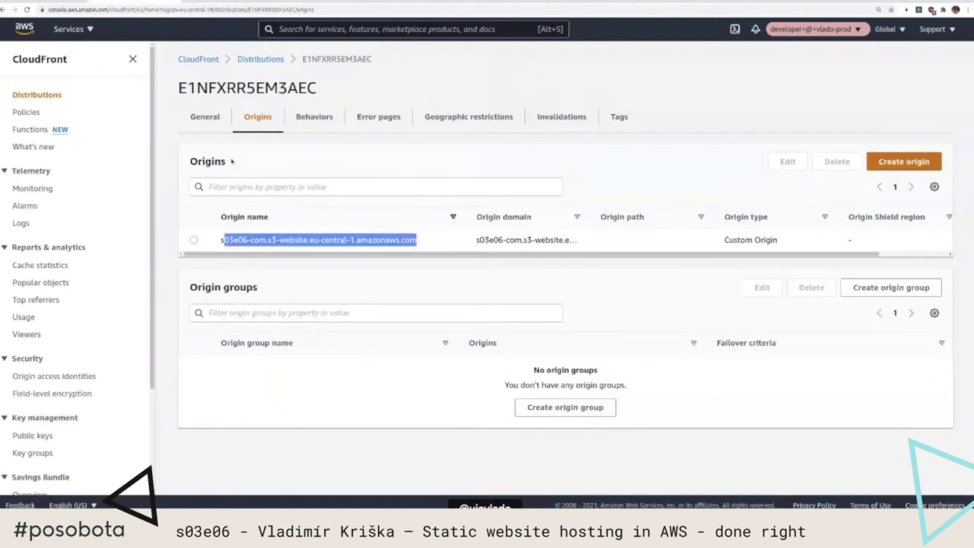
pyautogui.click(251, 58)
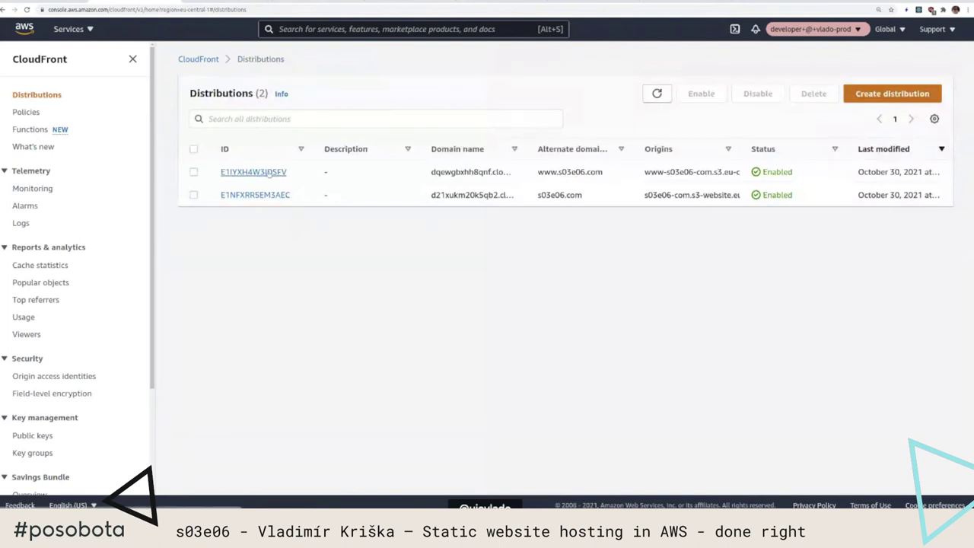
pyautogui.click(251, 195)
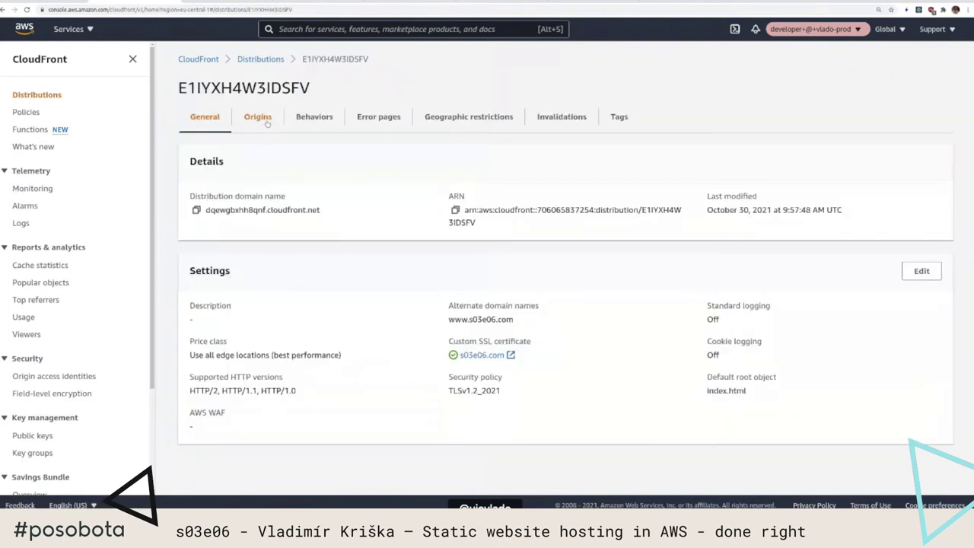
pyautogui.click(259, 118)
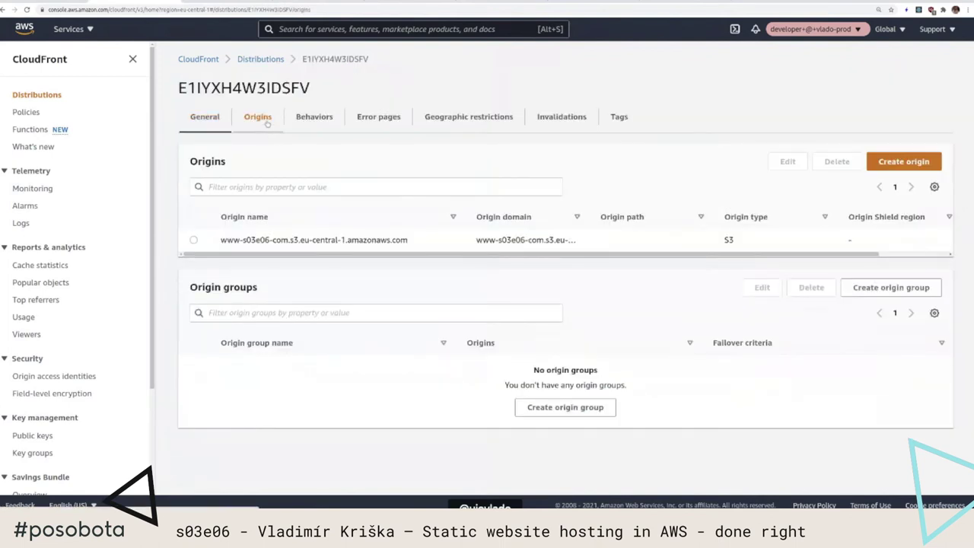
pyautogui.moveTo(220, 240); pyautogui.dragTo(416, 241)
pyautogui.click(342, 169)
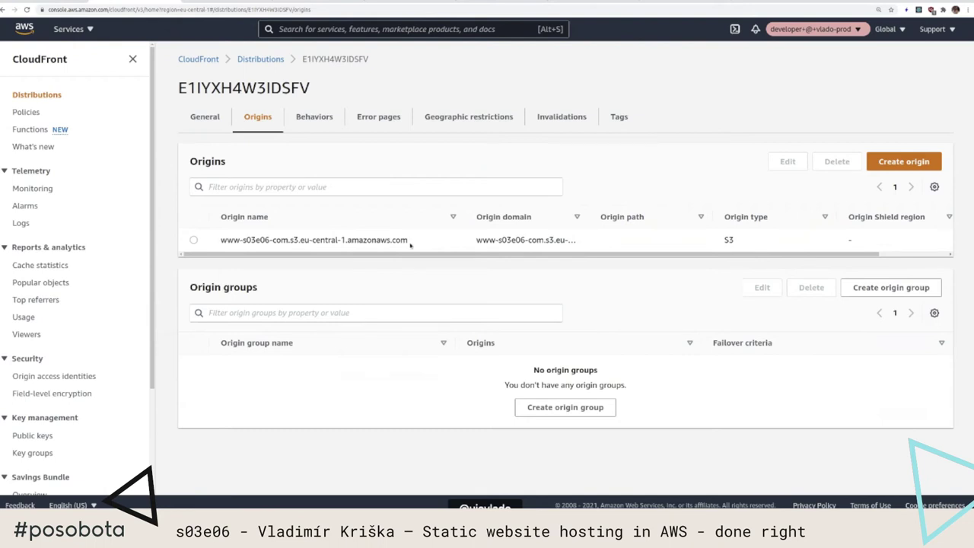
pyautogui.moveTo(410, 244); pyautogui.dragTo(221, 239)
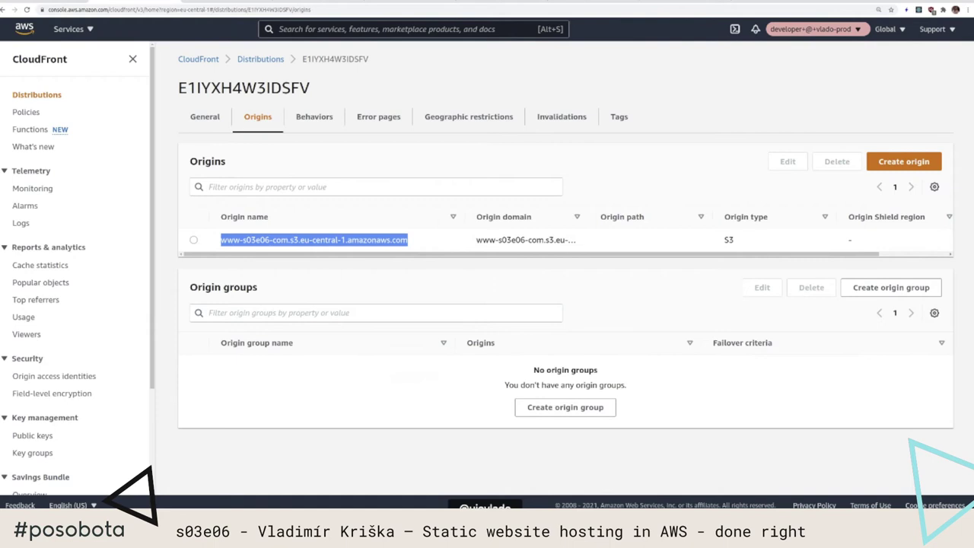
pyautogui.click(315, 118)
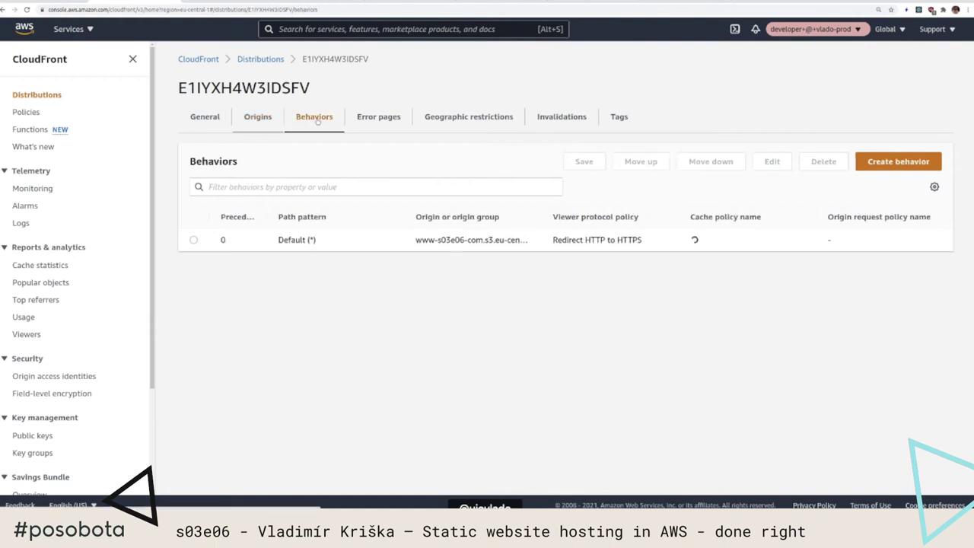
pyautogui.click(378, 118)
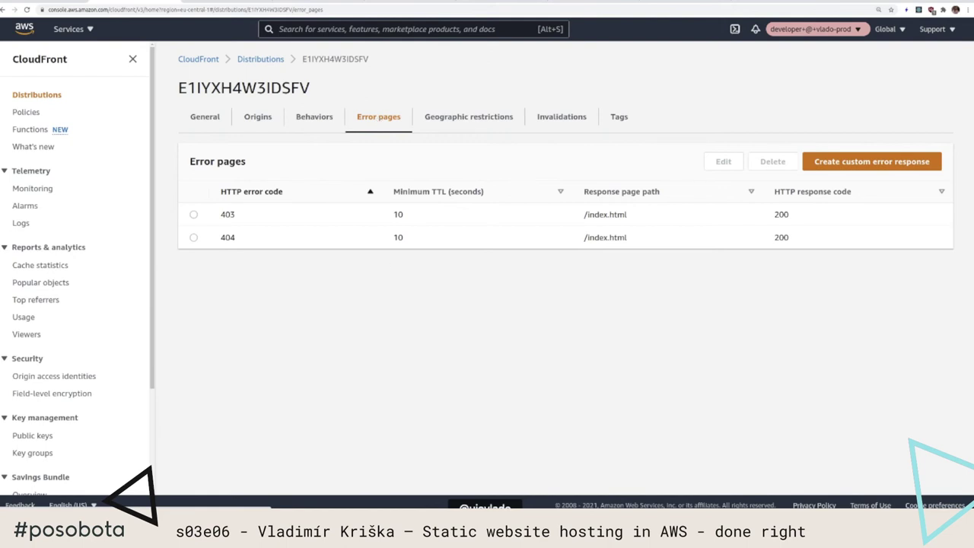
pyautogui.doubleClick(228, 237)
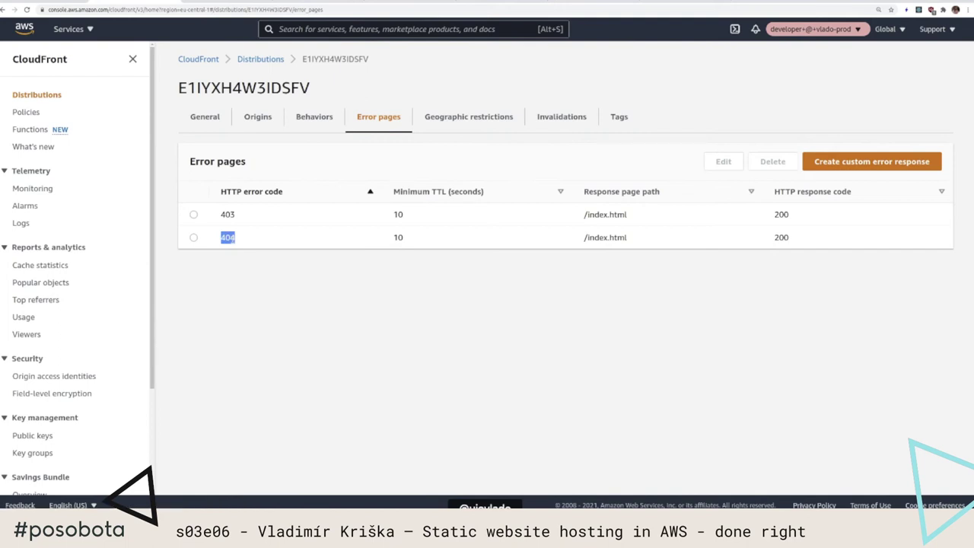
pyautogui.moveTo(584, 238); pyautogui.dragTo(615, 237)
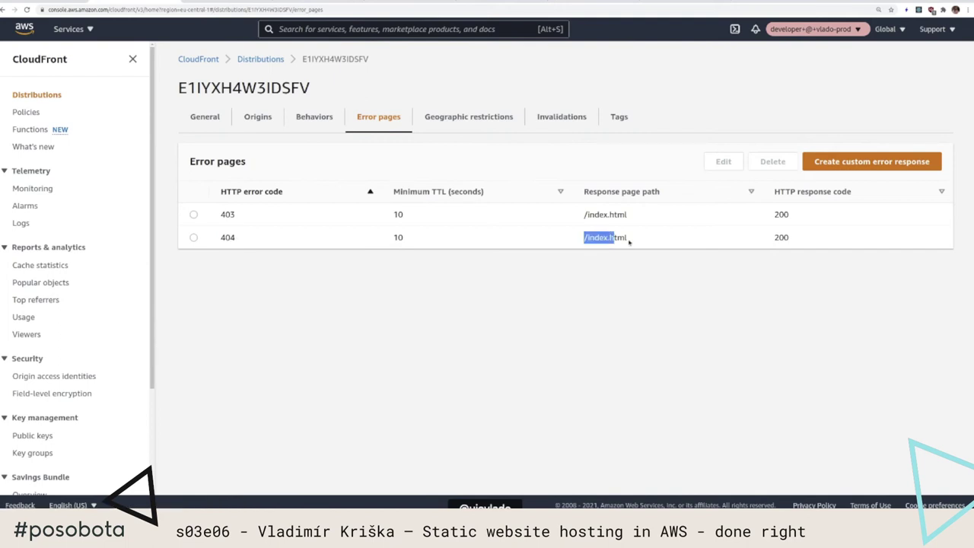
pyautogui.click(228, 216)
pyautogui.doubleClick(228, 217)
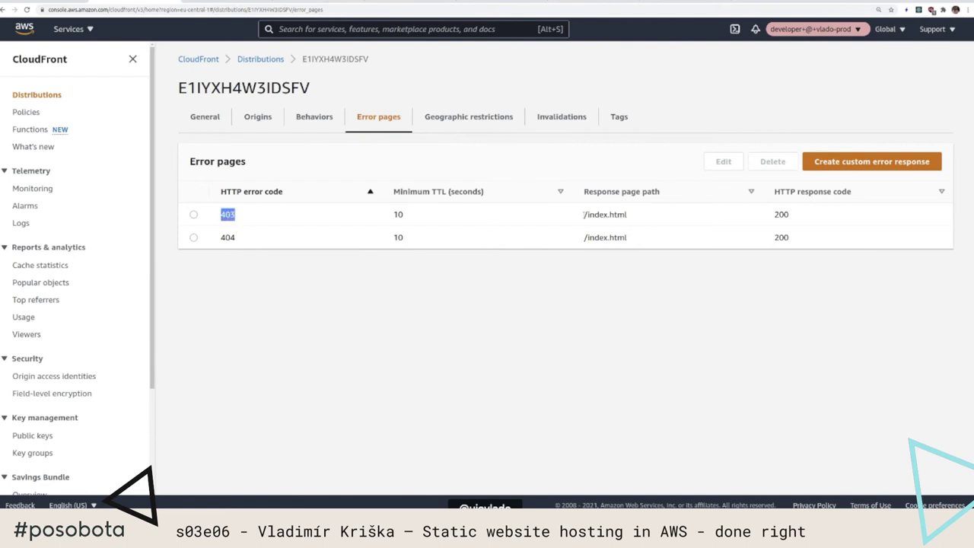
pyautogui.moveTo(583, 214); pyautogui.dragTo(675, 287)
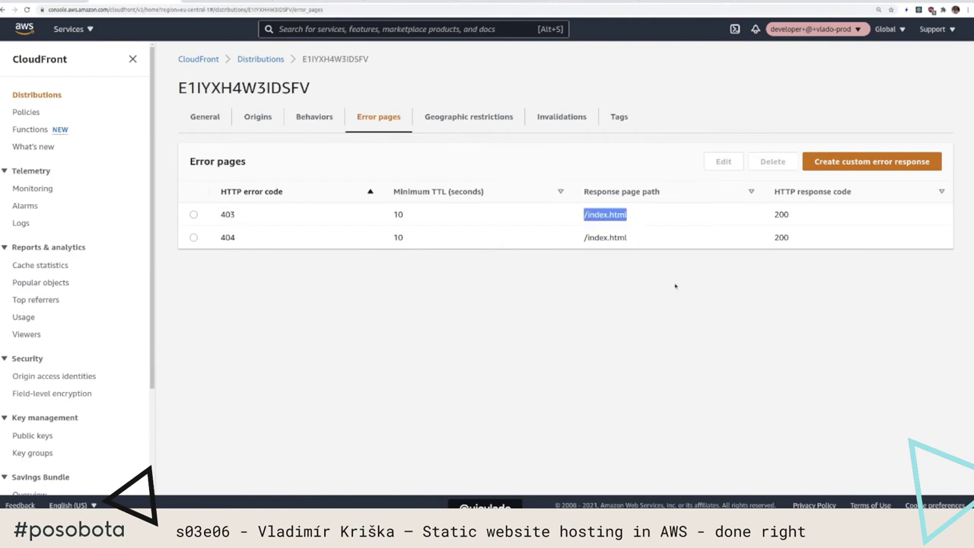
pyautogui.doubleClick(782, 214)
pyautogui.click(784, 236)
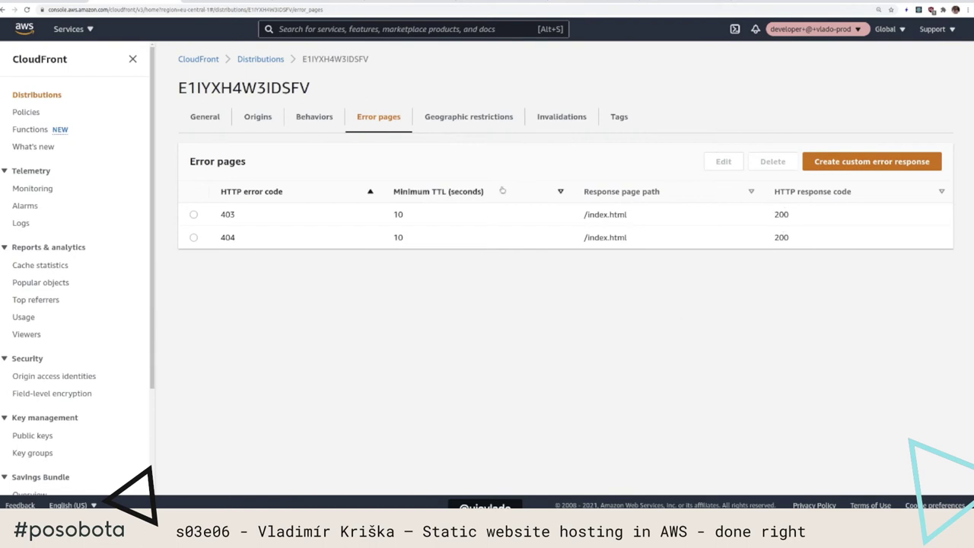
pyautogui.click(268, 63)
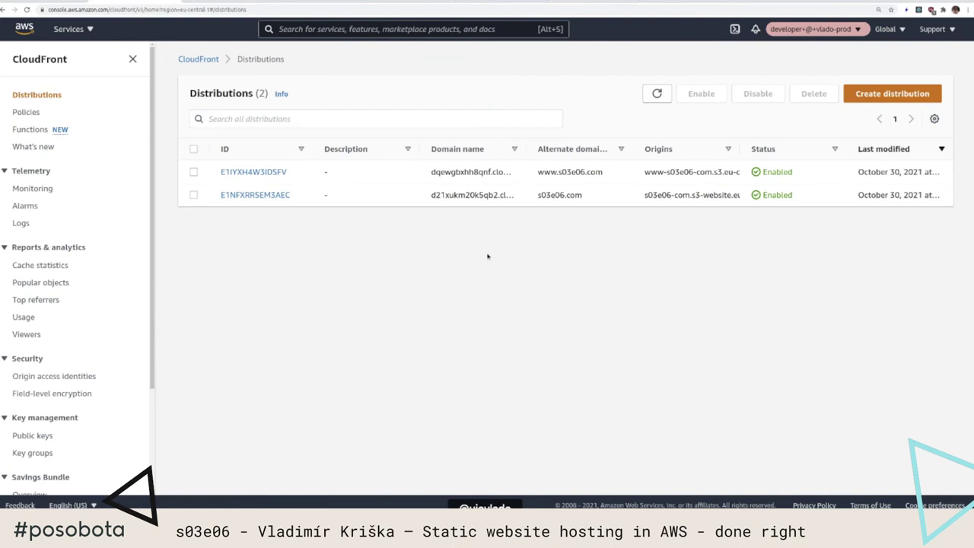
pyautogui.click(268, 172)
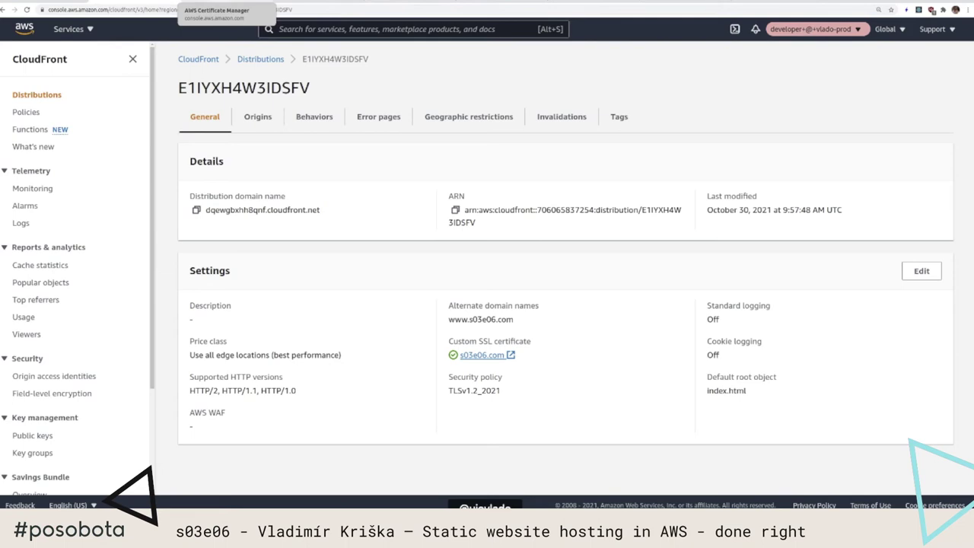
# Review the domains and details of the s03e06.com certificate in AWS Certificate Manager, and return to the CloudFront distribution.
pyautogui.click(218, 3)
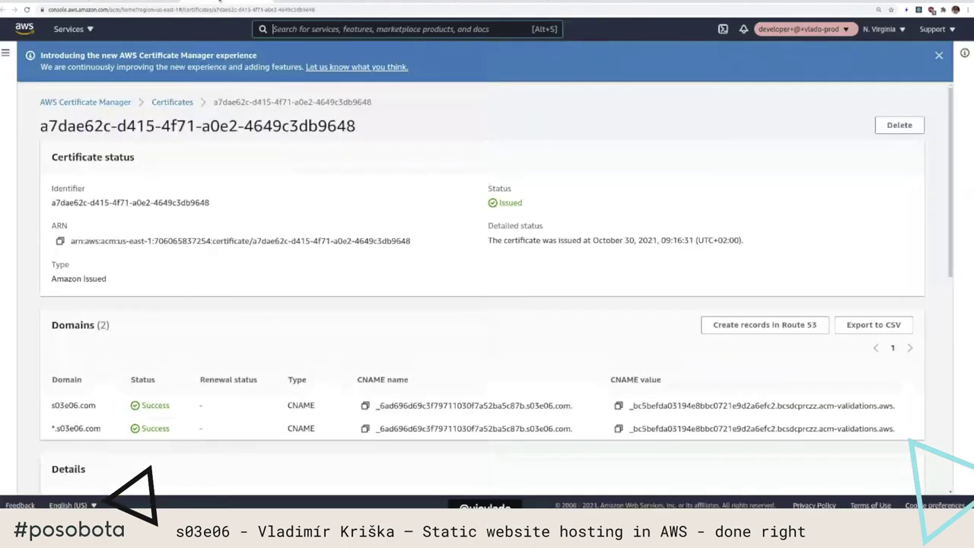
pyautogui.scroll(-2, 191, 376)
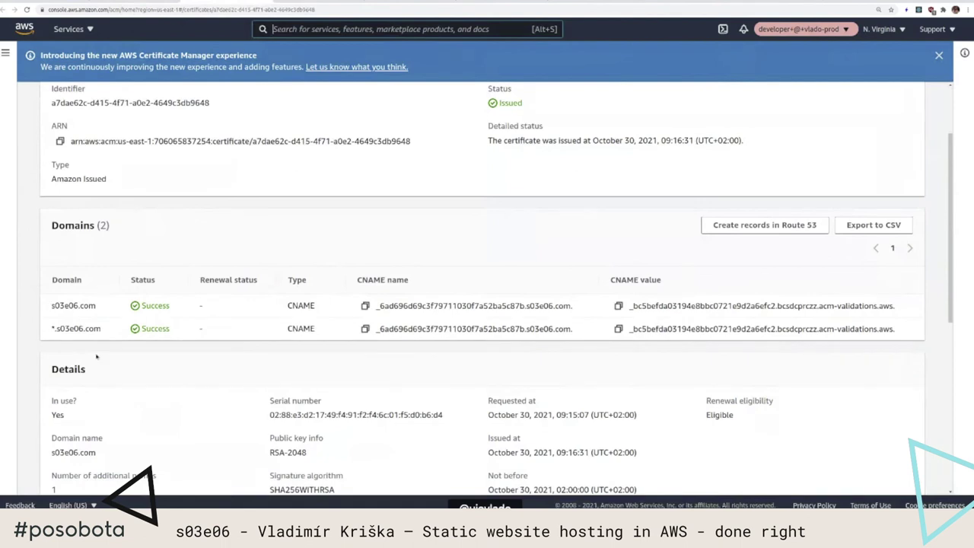
pyautogui.scroll(-2, 96, 355)
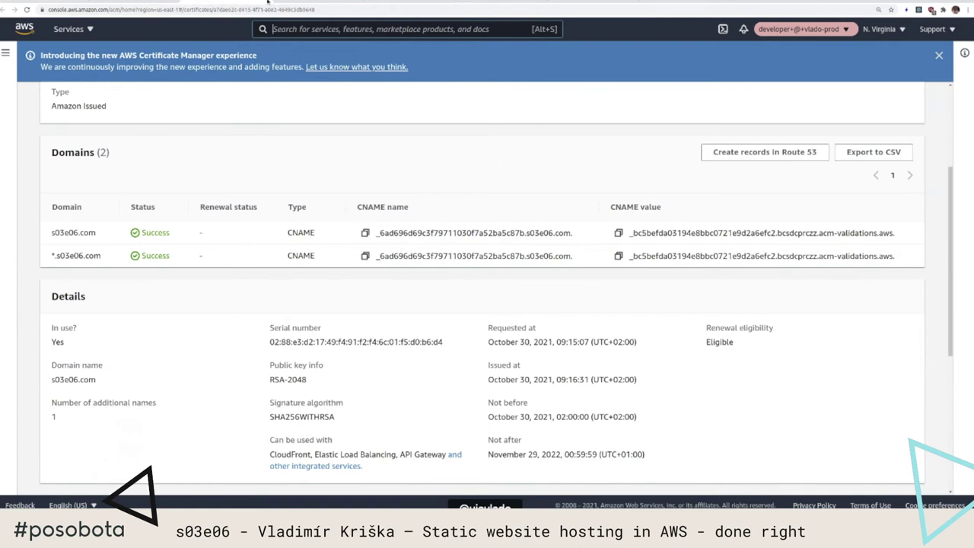
pyautogui.click(149, 20)
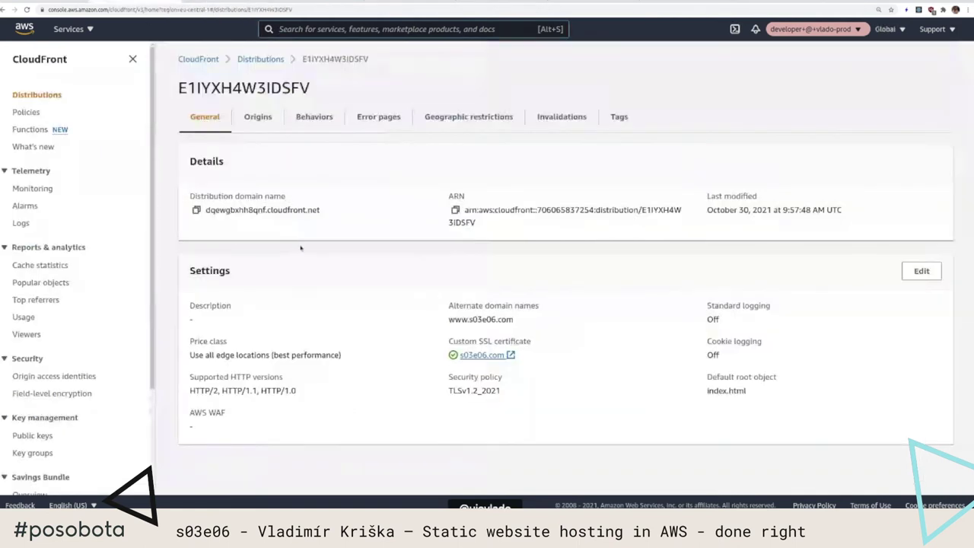
# Find the Route 53 service and open the records of the s03e06.com hosted zone.
pyautogui.click(321, 29)
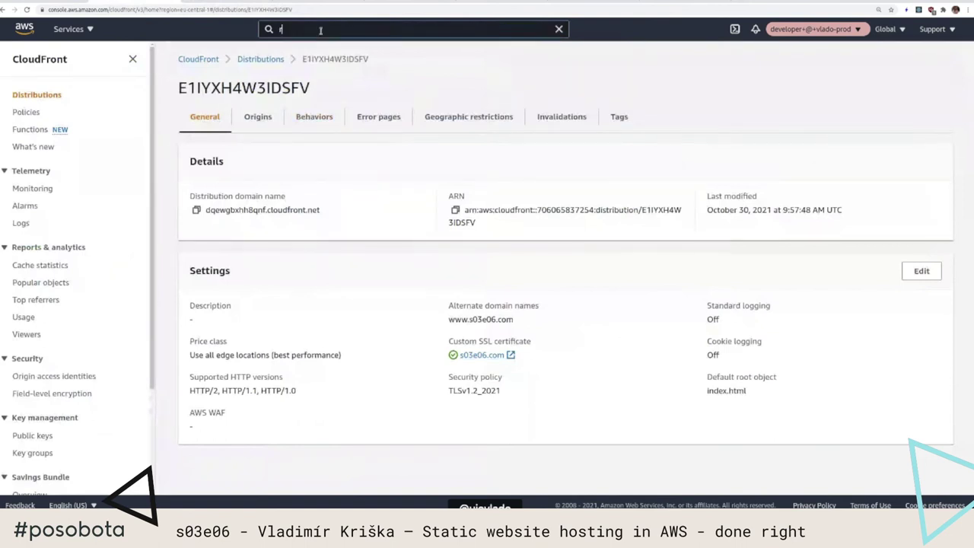
pyautogui.write('route')
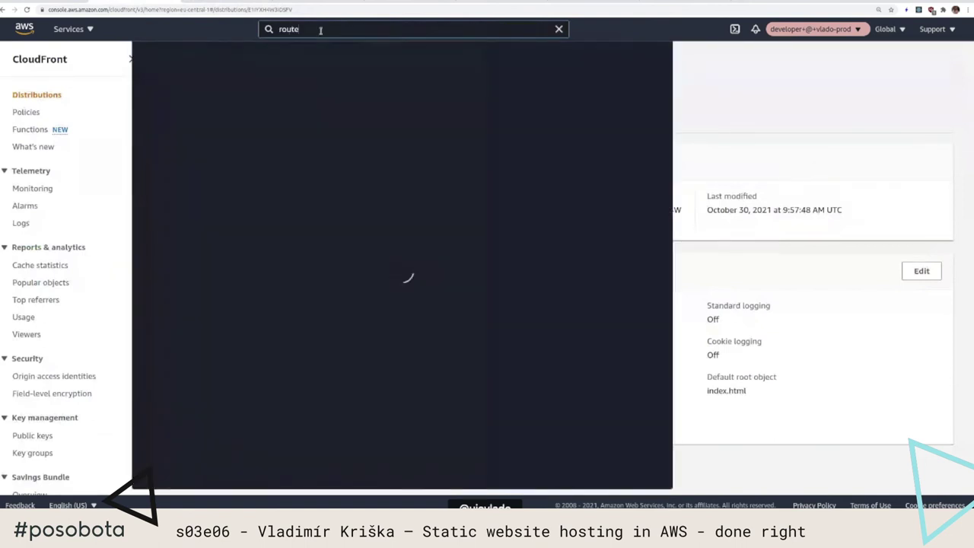
pyautogui.write(' 53')
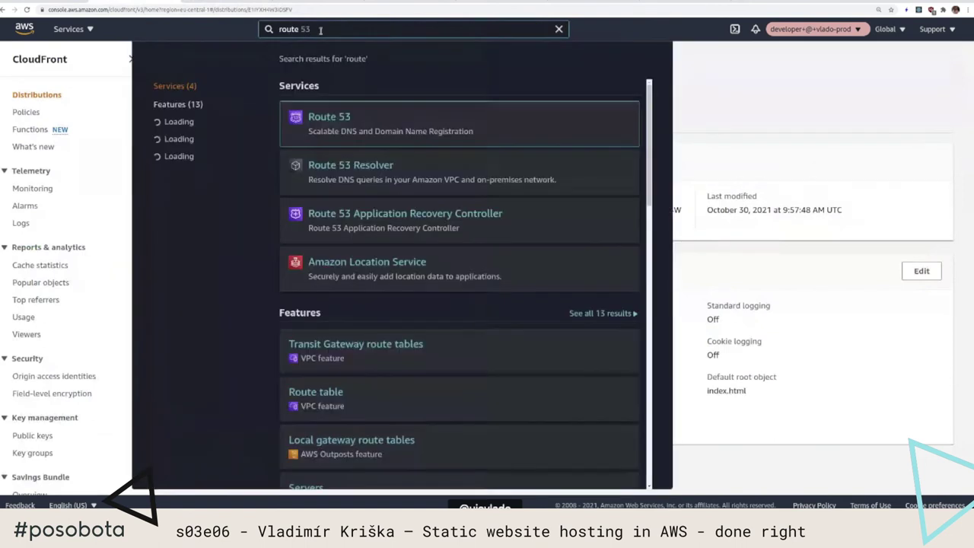
pyautogui.click(332, 118)
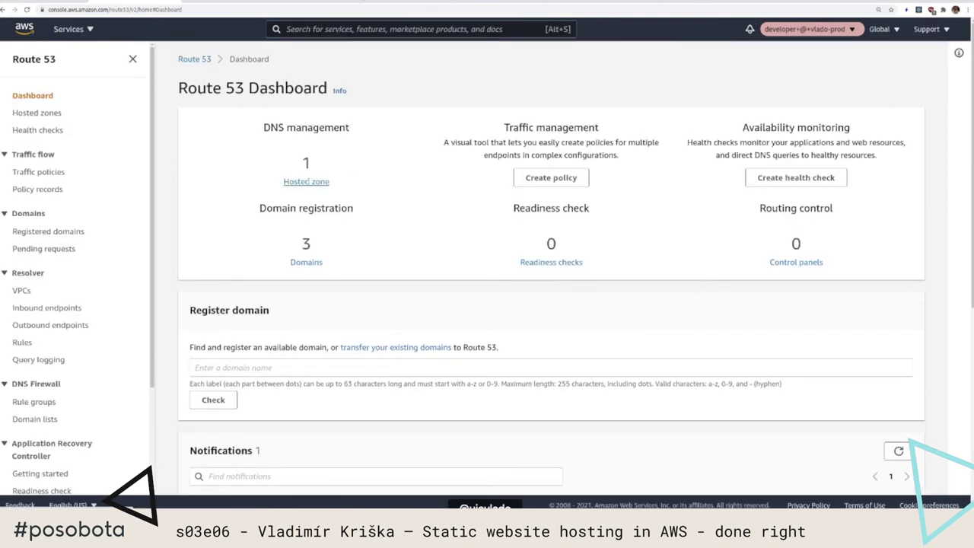
pyautogui.click(313, 182)
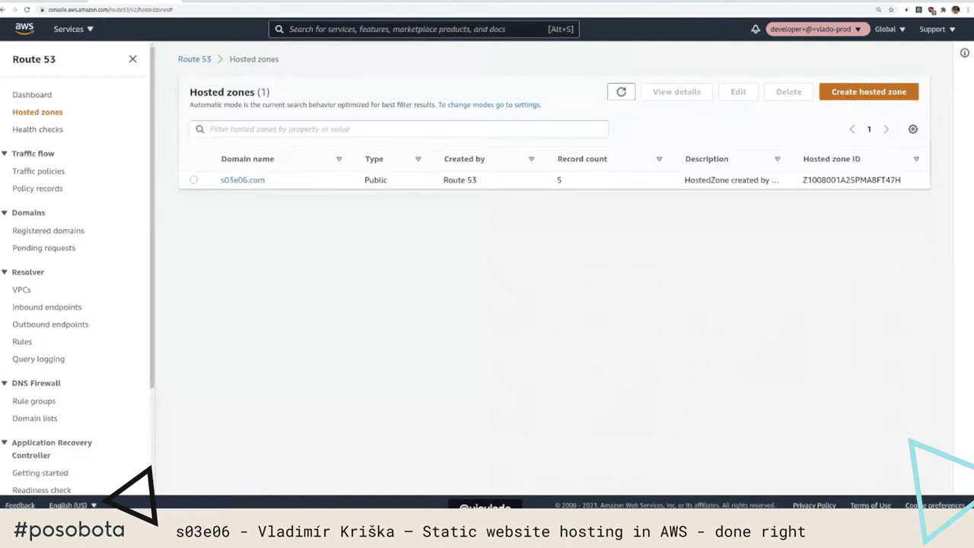
pyautogui.click(246, 183)
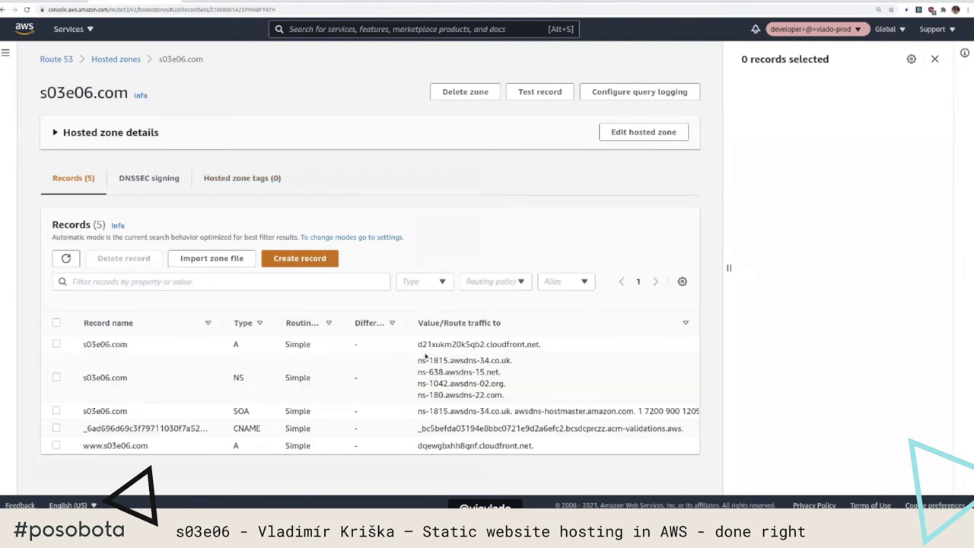
pyautogui.moveTo(80, 344); pyautogui.dragTo(556, 348)
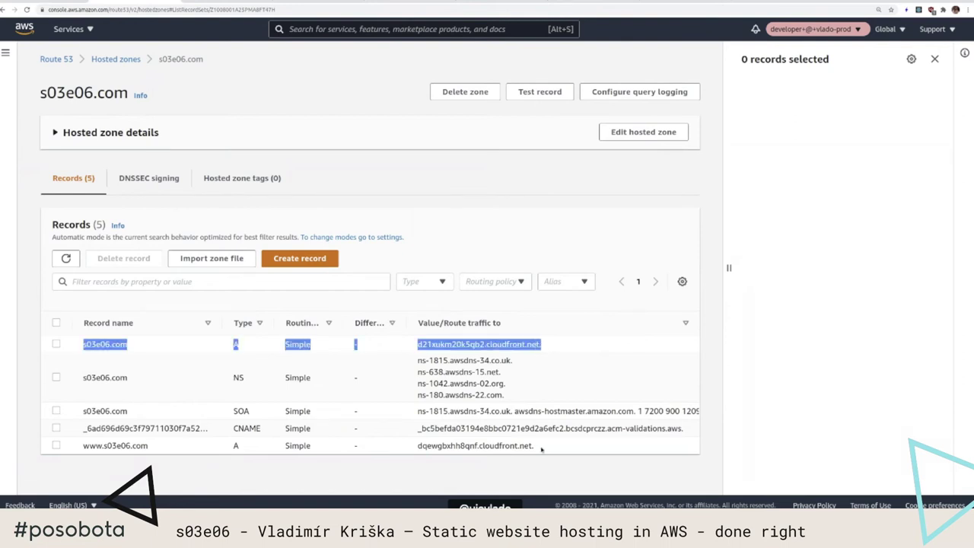
pyautogui.moveTo(541, 450); pyautogui.dragTo(177, 459)
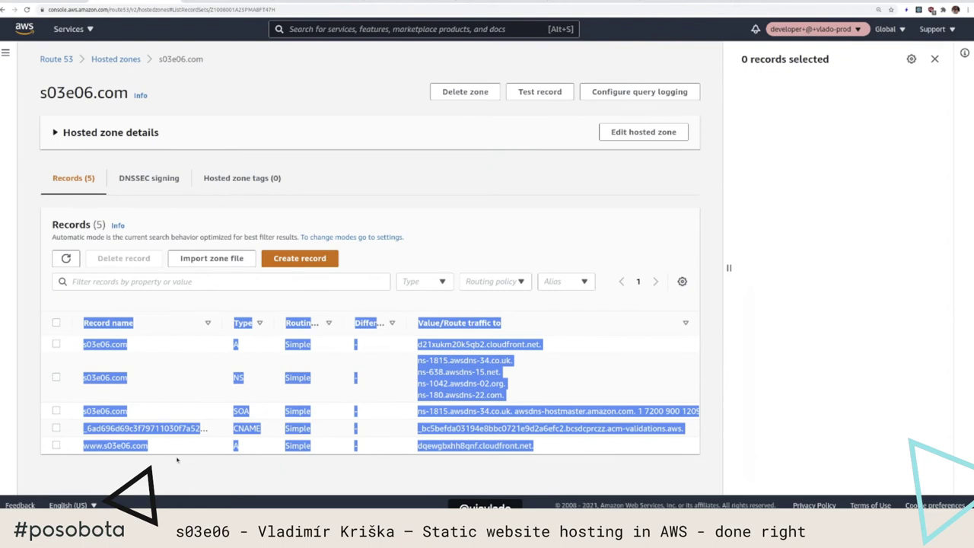
pyautogui.moveTo(83, 446); pyautogui.dragTo(479, 446)
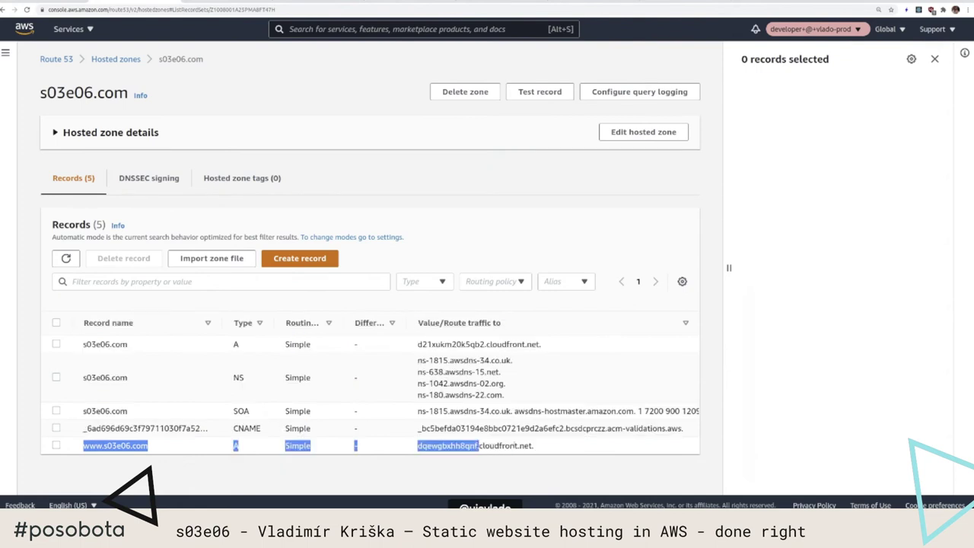
pyautogui.click(553, 451)
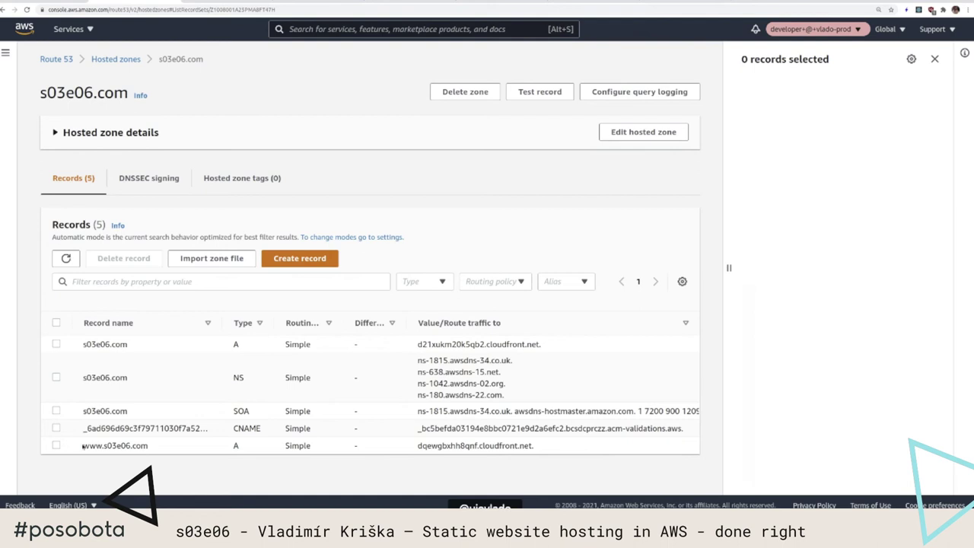
pyautogui.moveTo(83, 446); pyautogui.dragTo(148, 448)
pyautogui.click(151, 449)
# Find the IAM service and open the summary of the github_s03e06 user.
pyautogui.click(310, 30)
pyautogui.write('ima')
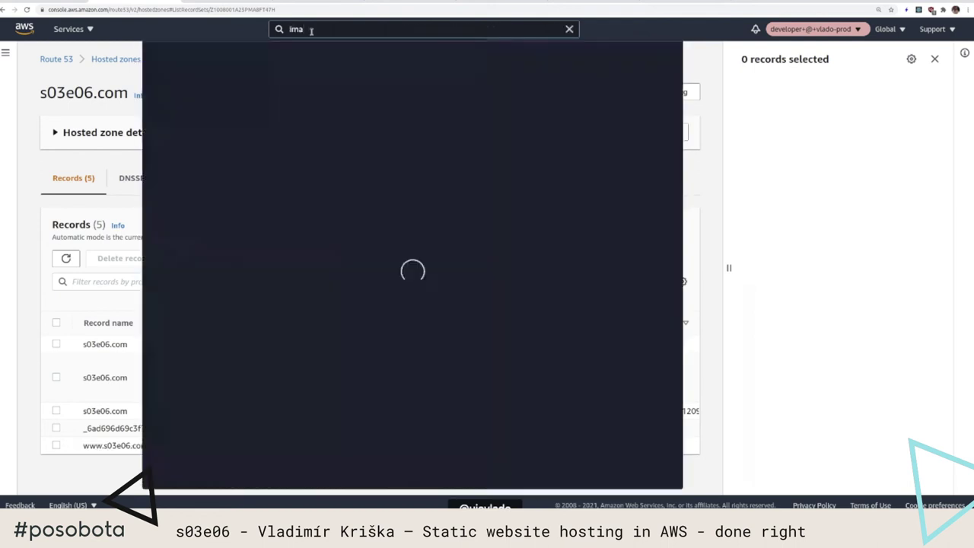
pyautogui.press('BackSpace')
pyautogui.press('BackSpace')
pyautogui.write('am')
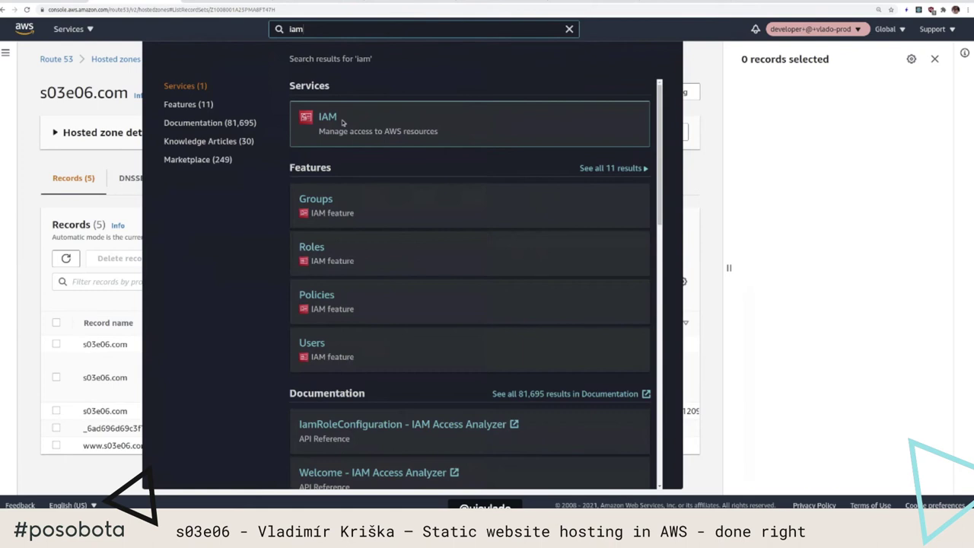
pyautogui.click(328, 115)
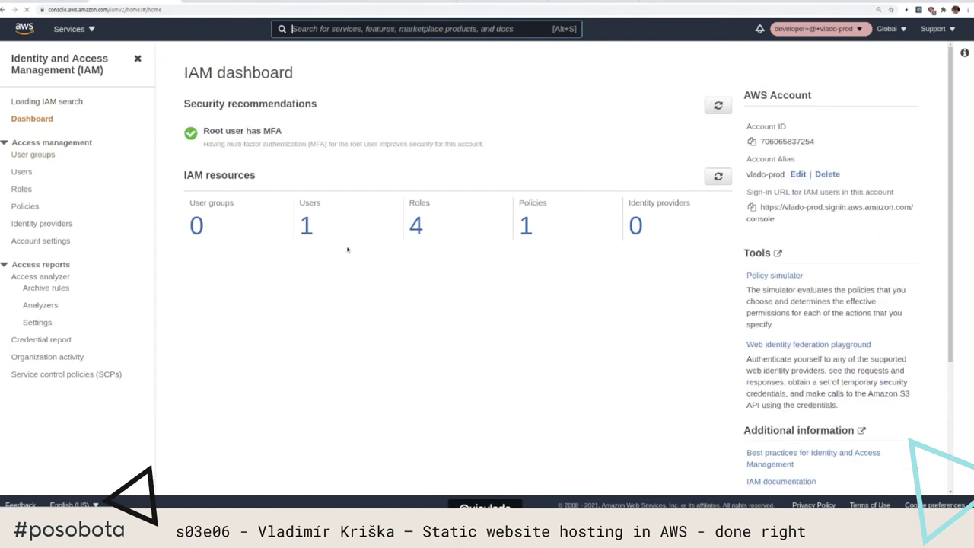
pyautogui.click(307, 231)
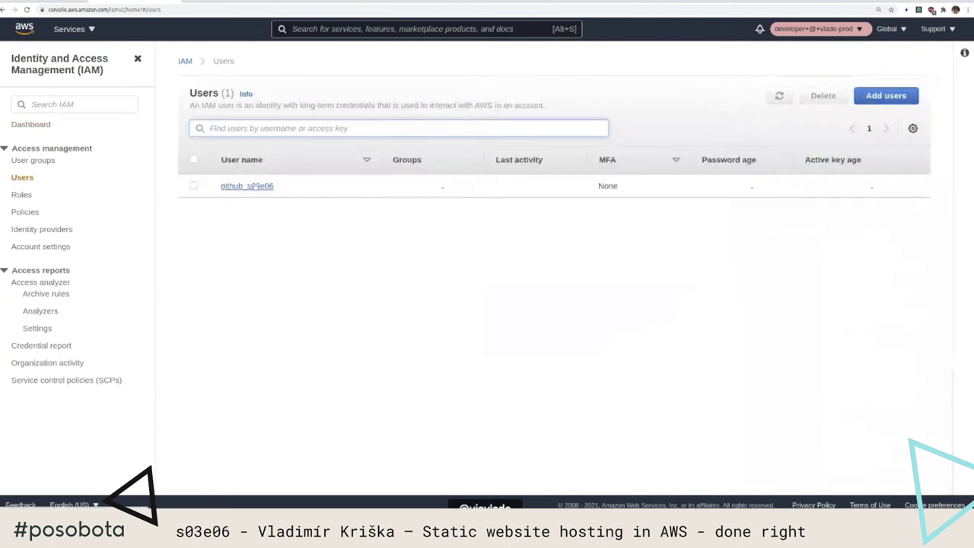
pyautogui.click(247, 186)
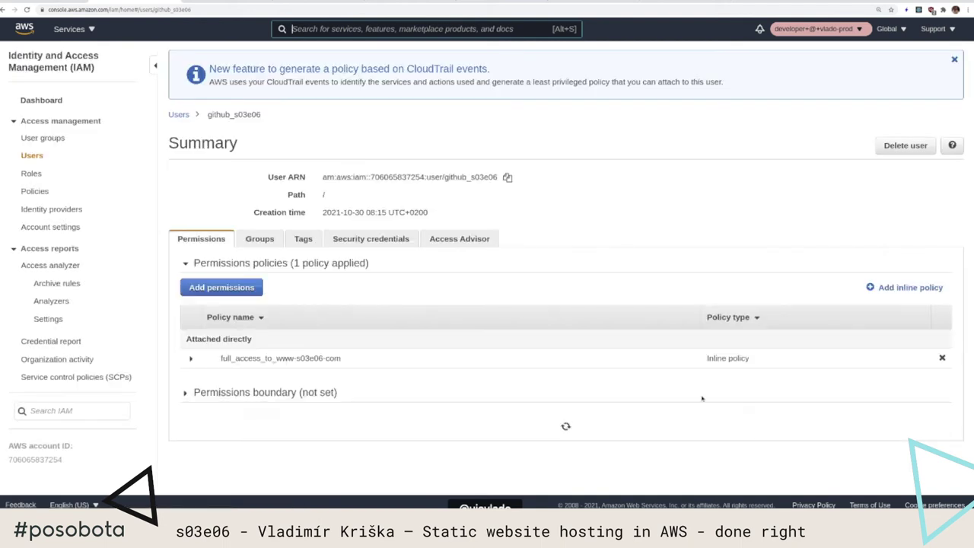
# Expand the full_access_to_www-s03e06-com inline policy and examine its allowed S3 actions and bucket resources.
pyautogui.click(191, 358)
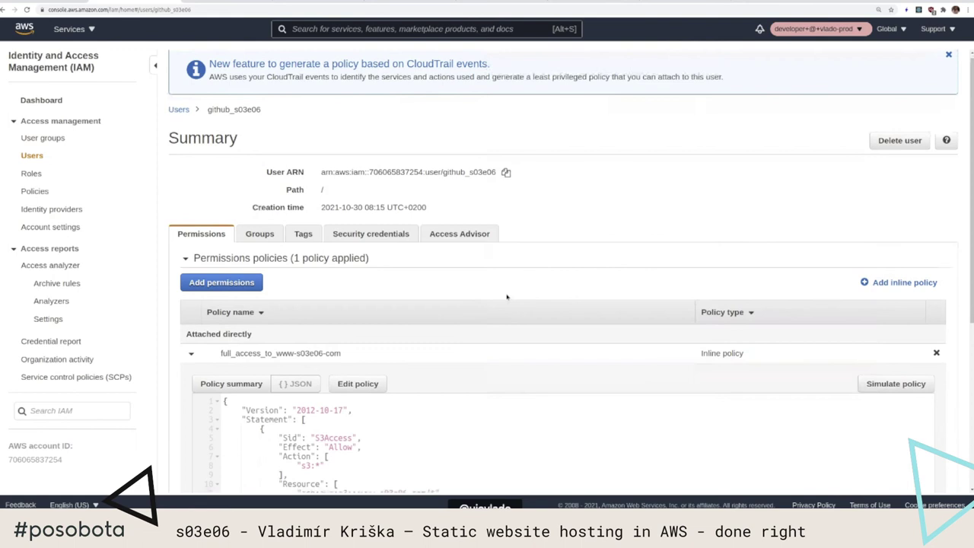
pyautogui.scroll(-3, 507, 297)
pyautogui.scroll(-1, 507, 297)
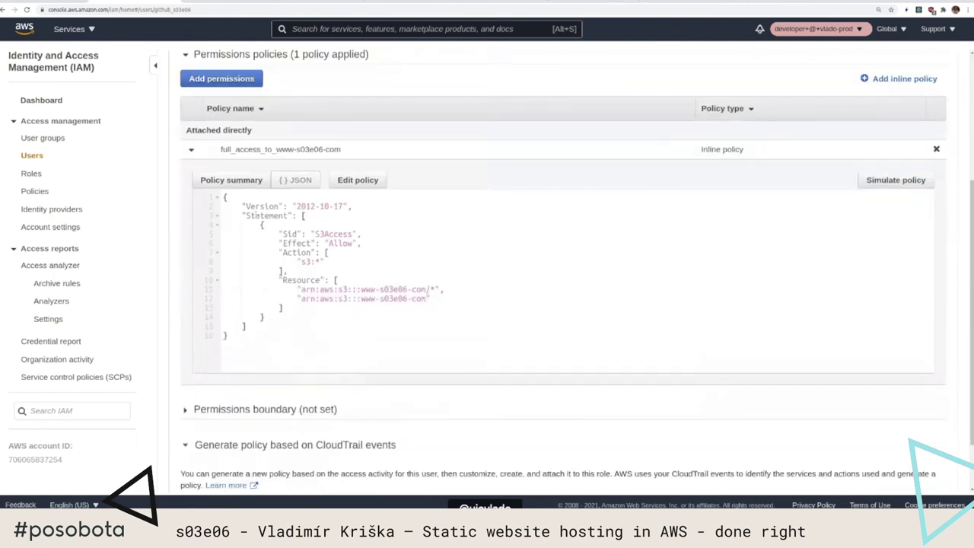
pyautogui.moveTo(223, 205); pyautogui.dragTo(297, 243)
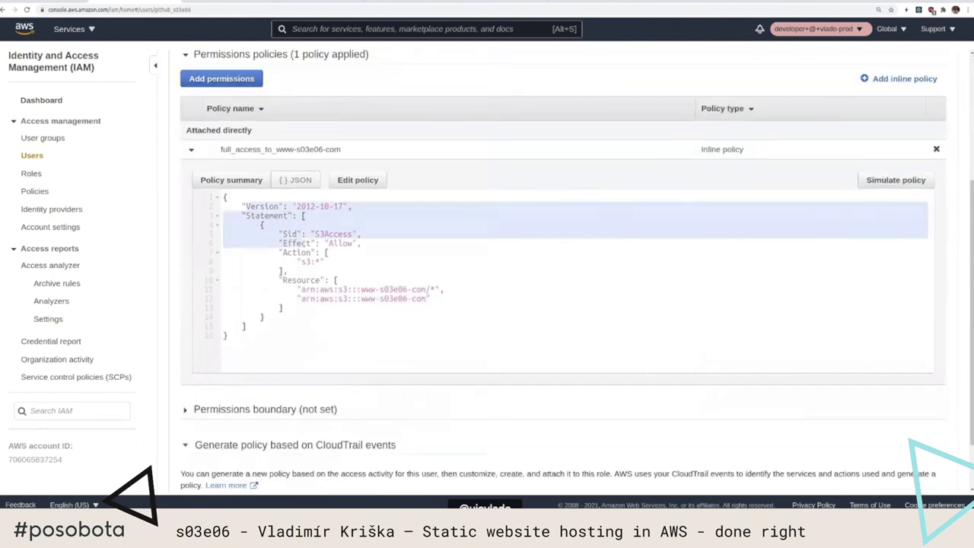
pyautogui.click(336, 259)
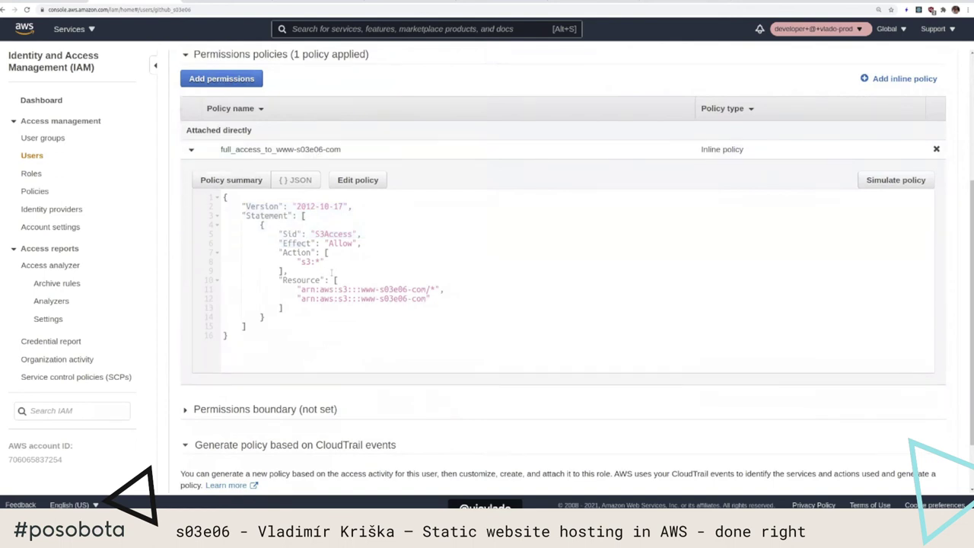
pyautogui.moveTo(297, 262); pyautogui.dragTo(315, 262)
pyautogui.click(305, 261)
pyautogui.moveTo(437, 298); pyautogui.dragTo(413, 289)
pyautogui.click(299, 289)
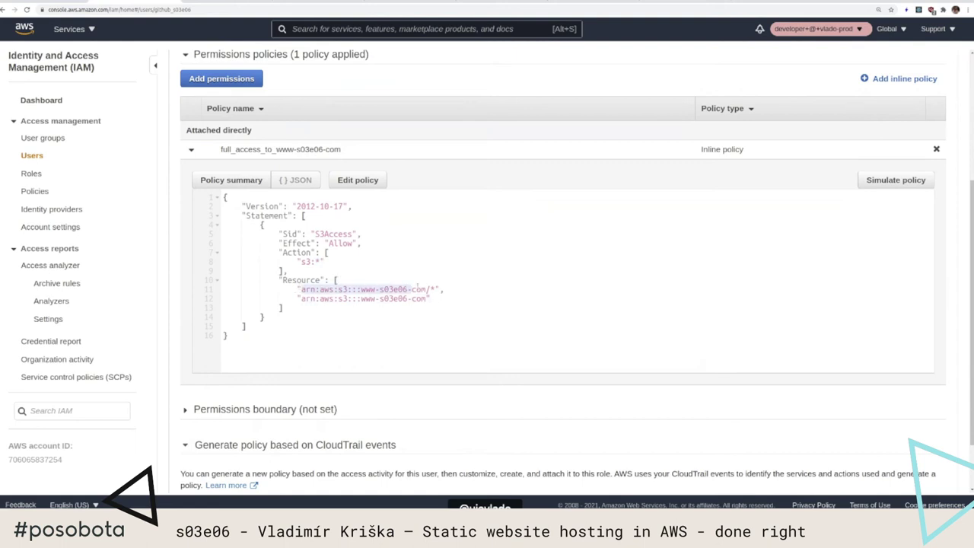
pyautogui.click(434, 297)
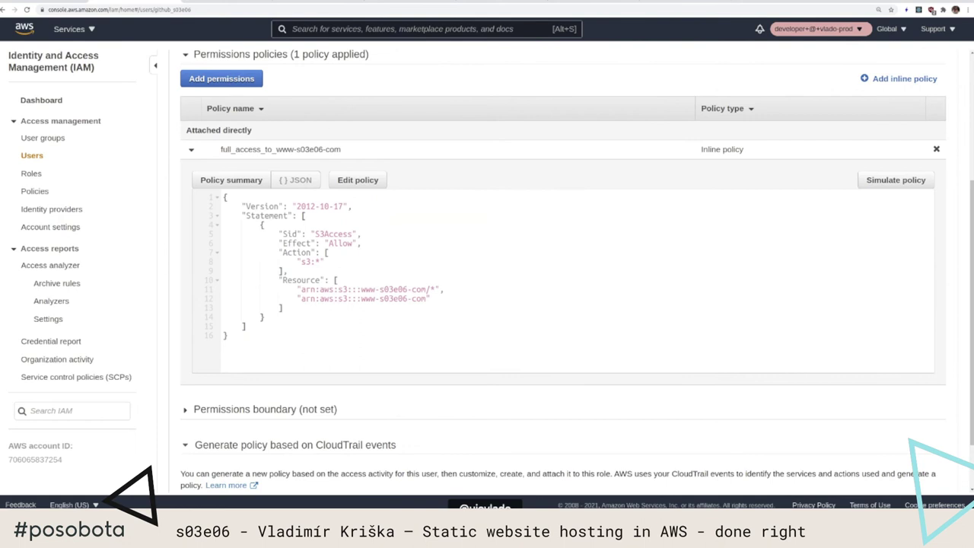
# Switch to the local site at localhost:3000, reload it, and view its Team and Contact pages.
pyautogui.click(222, 2)
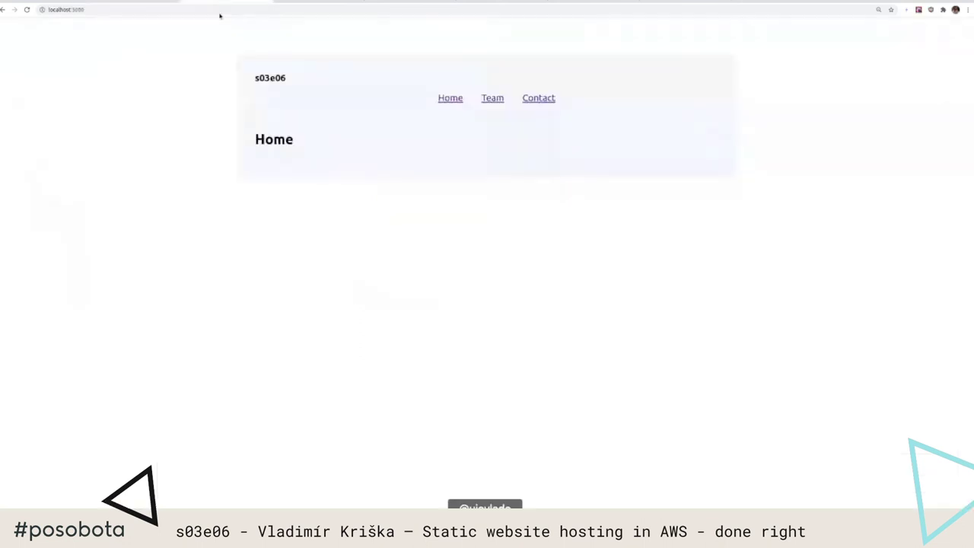
pyautogui.hotkey('ctrl', 'r')
pyautogui.click(492, 103)
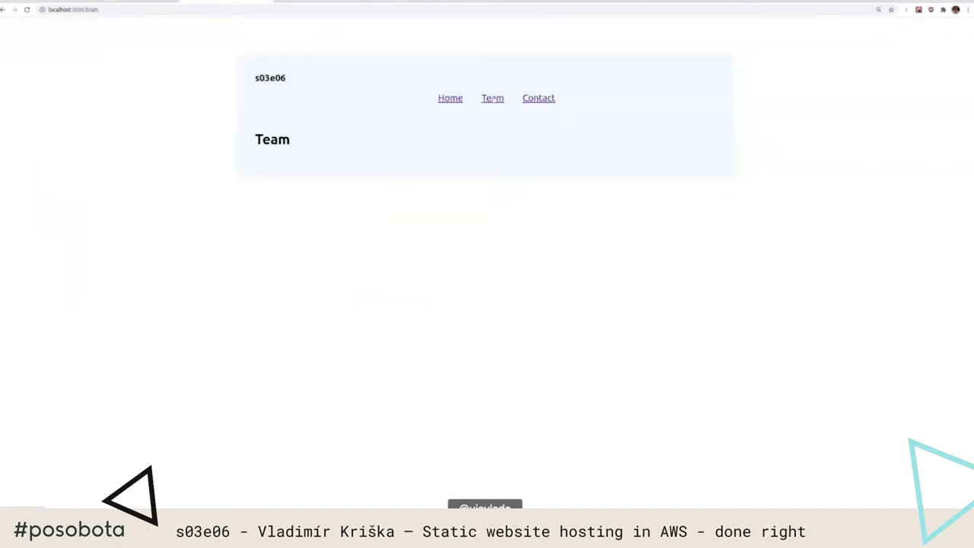
pyautogui.click(535, 101)
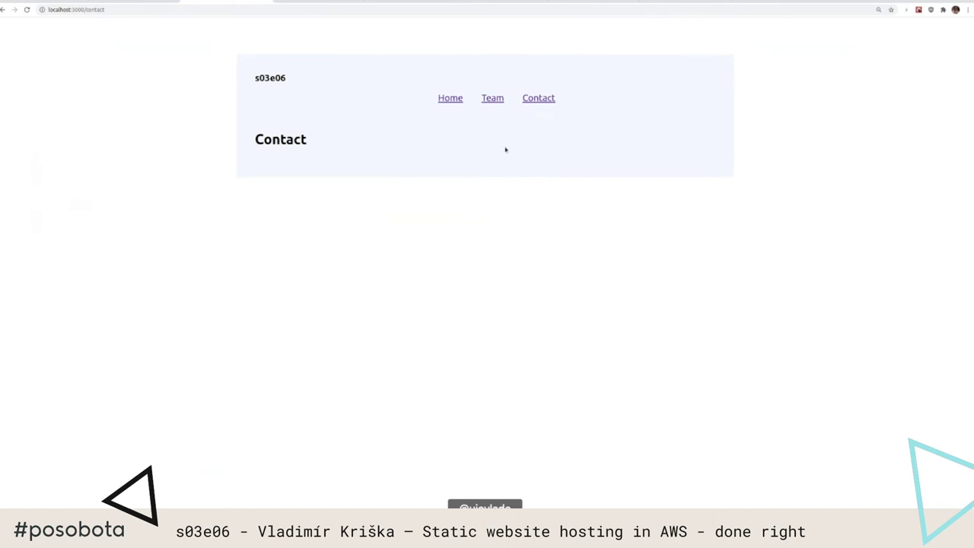
# Switch to the local site at localhost:3001 and view its Team and Contact pages, checking the page address.
pyautogui.click(302, 5)
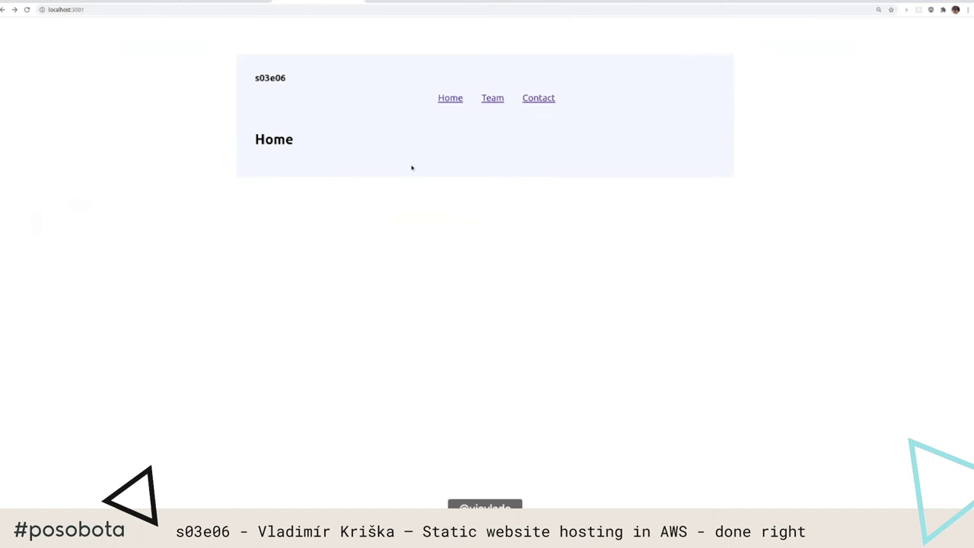
pyautogui.click(492, 98)
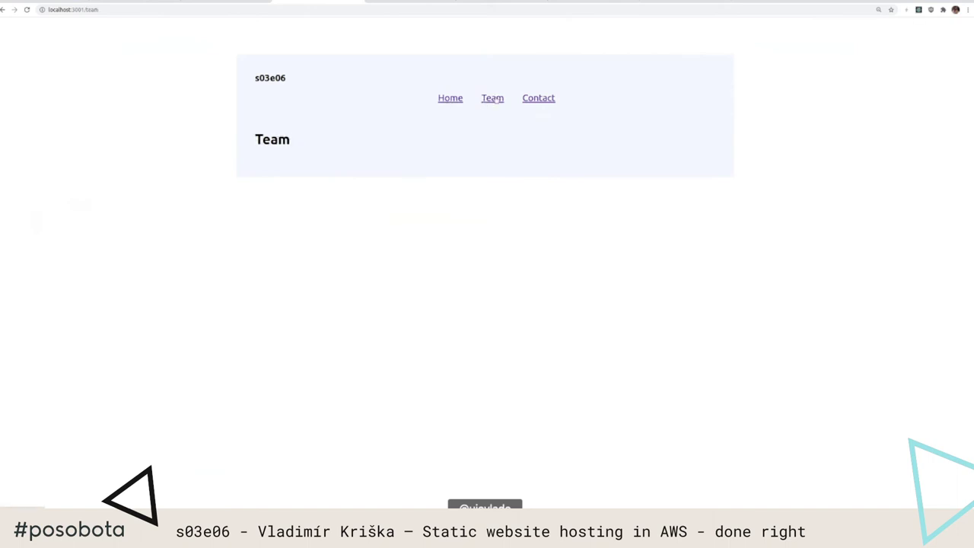
pyautogui.moveTo(99, 9); pyautogui.dragTo(66, 10)
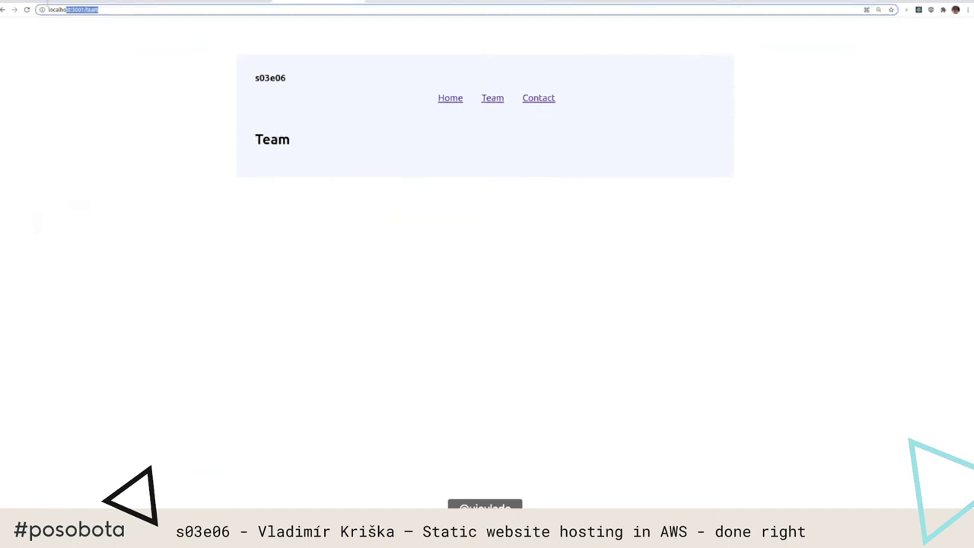
pyautogui.click(539, 98)
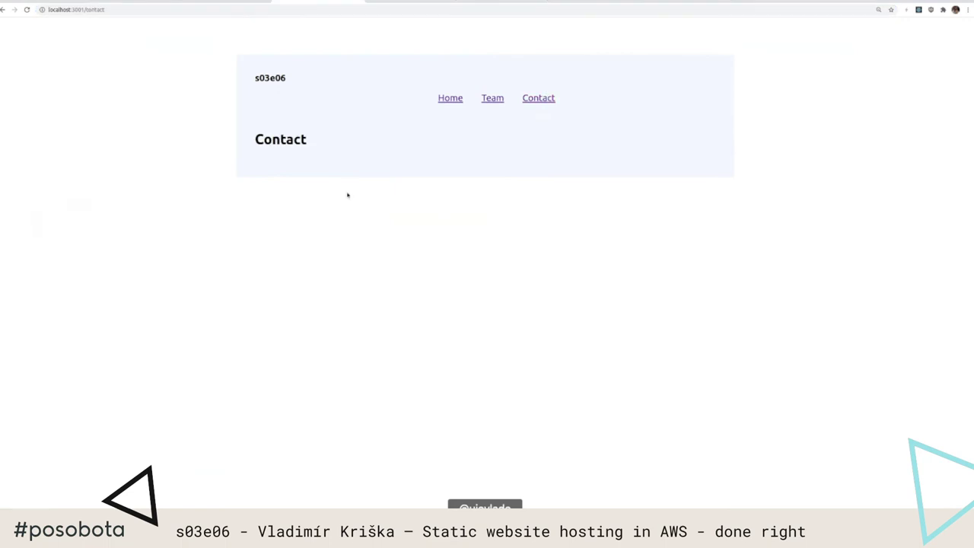
# Reload the Contact page of the localhost:3001 site directly and check its address path.
pyautogui.hotkey('ctrl', 'r')
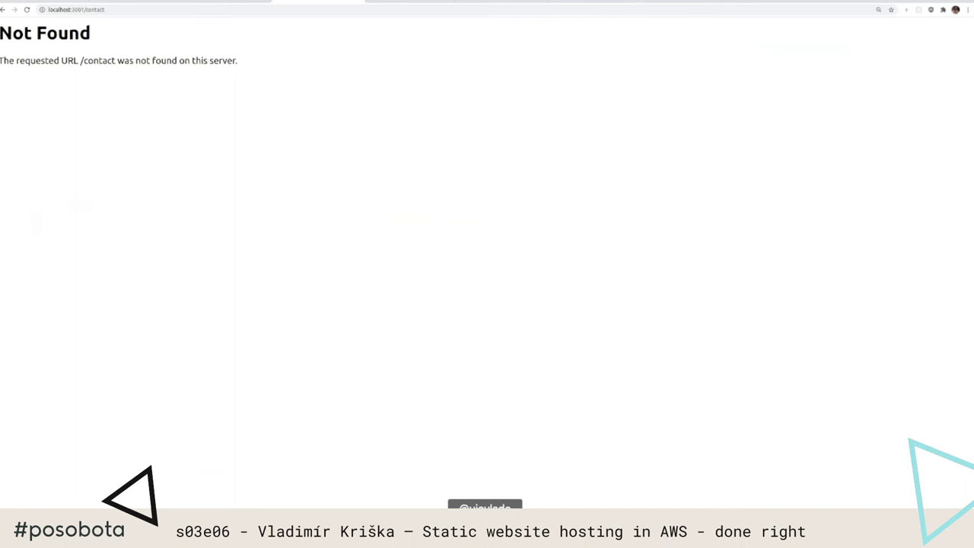
pyautogui.click(82, 9)
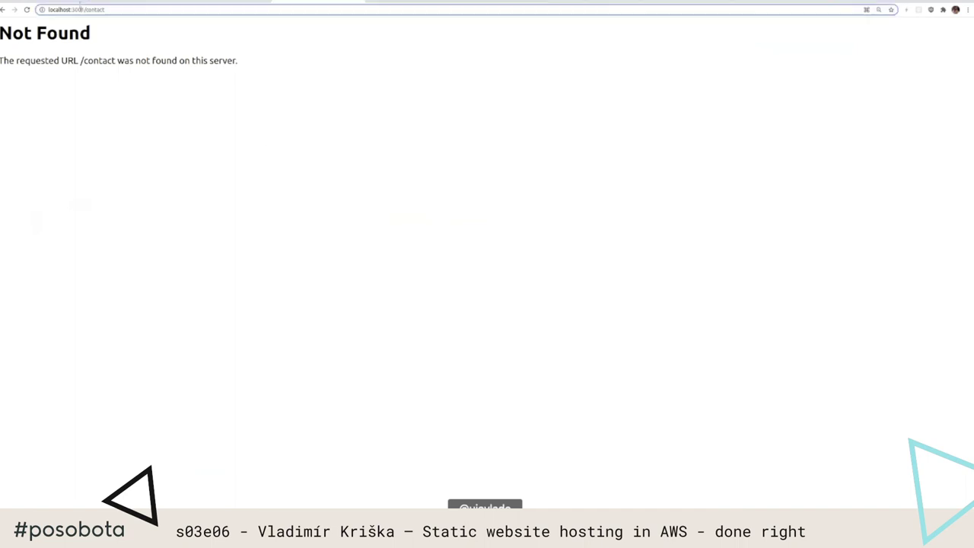
pyautogui.doubleClick(79, 10)
pyautogui.click(276, 134)
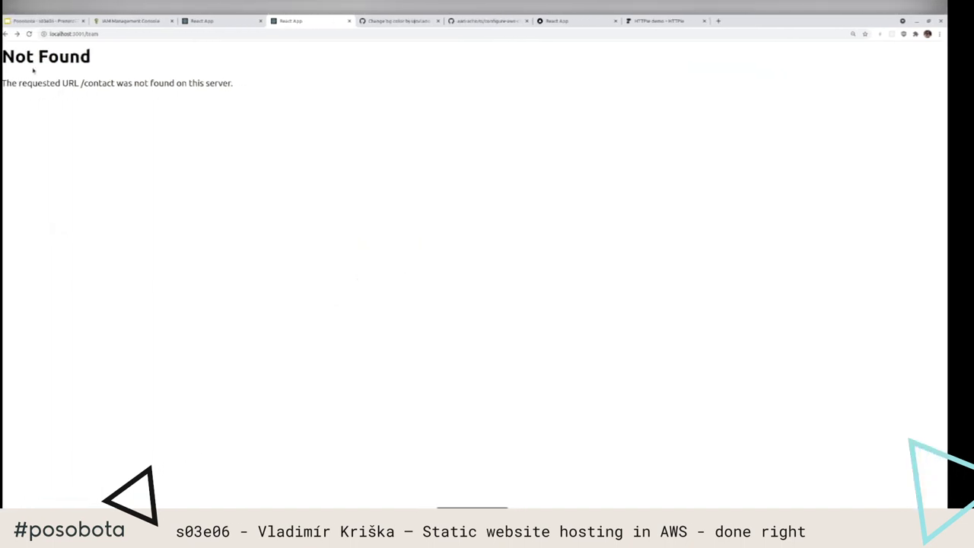
# Remove the page path from the localhost:3001 address and load the site's root page.
pyautogui.click(84, 33)
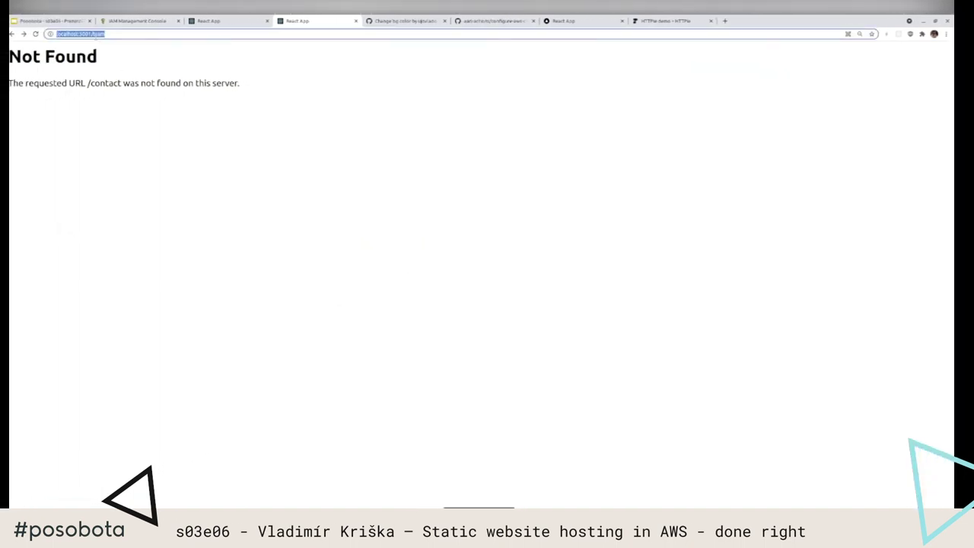
pyautogui.doubleClick(98, 34)
pyautogui.press('BackSpace')
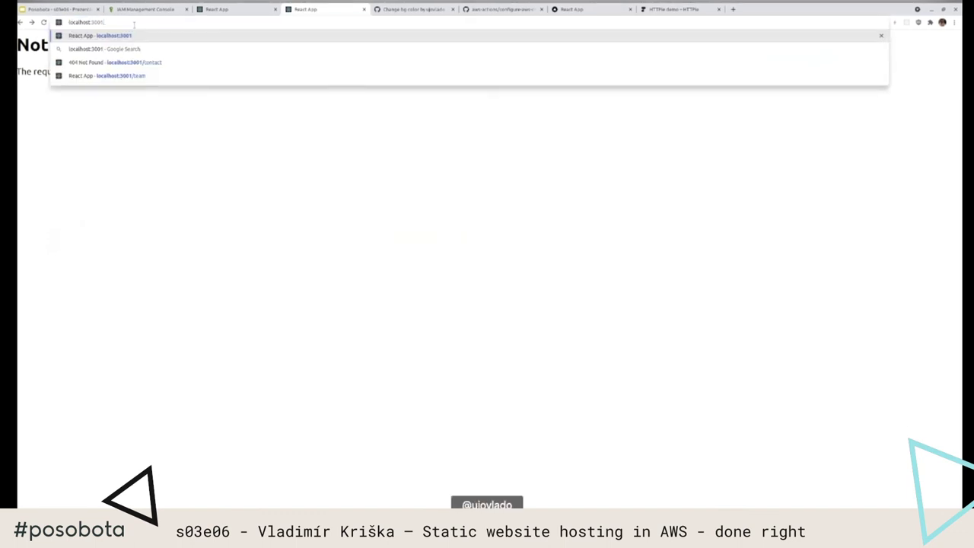
pyautogui.press('Return')
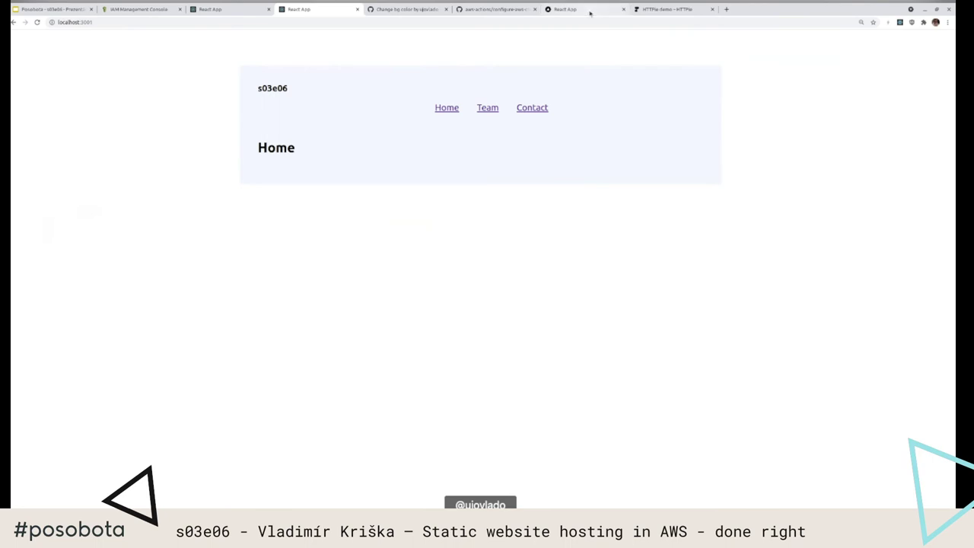
# Bring the live s03e06.com site next to the local versions and view its Team and Contact pages.
pyautogui.moveTo(590, 12); pyautogui.dragTo(412, 12)
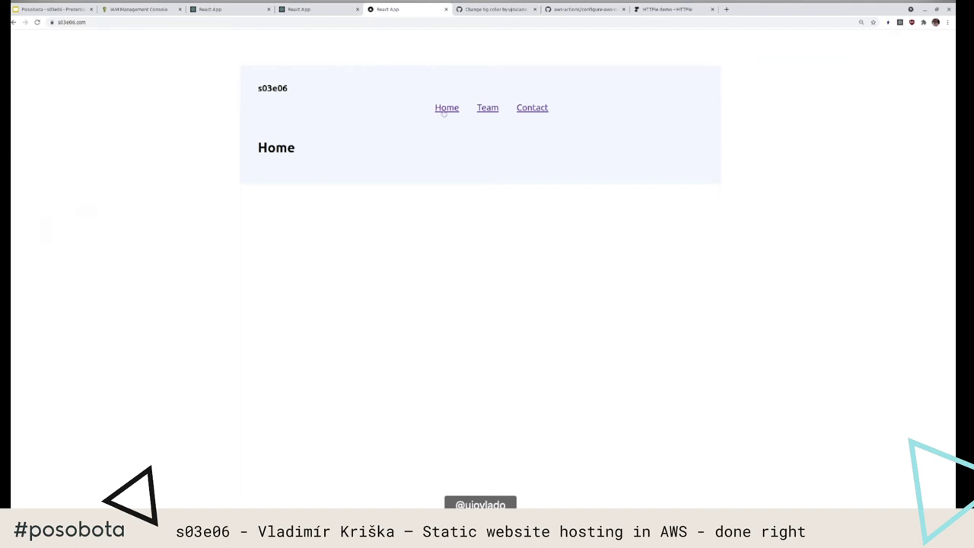
pyautogui.click(486, 111)
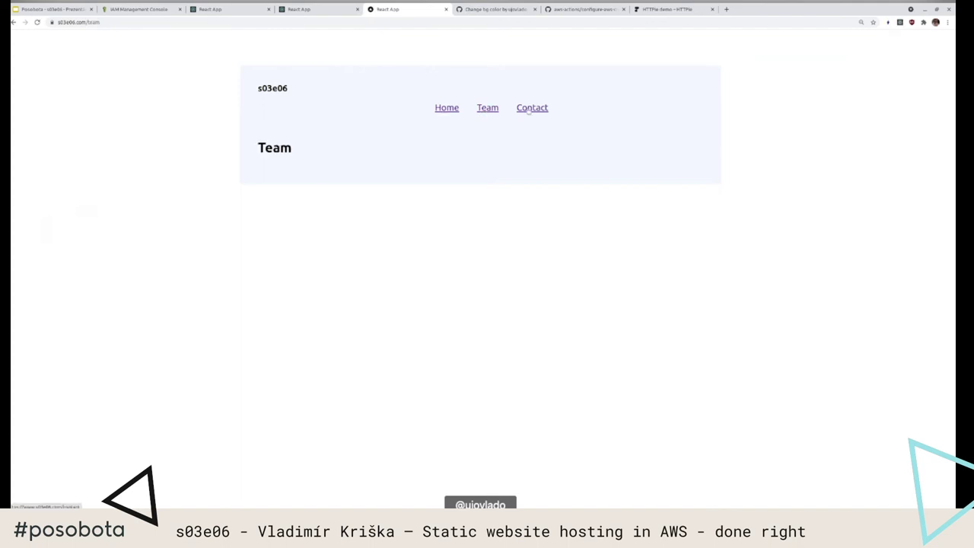
pyautogui.click(536, 111)
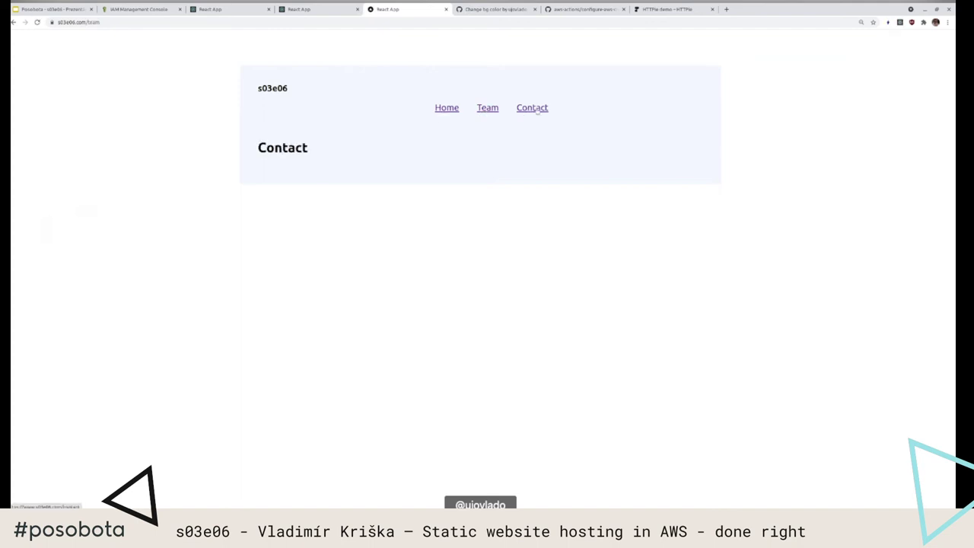
pyautogui.click(491, 111)
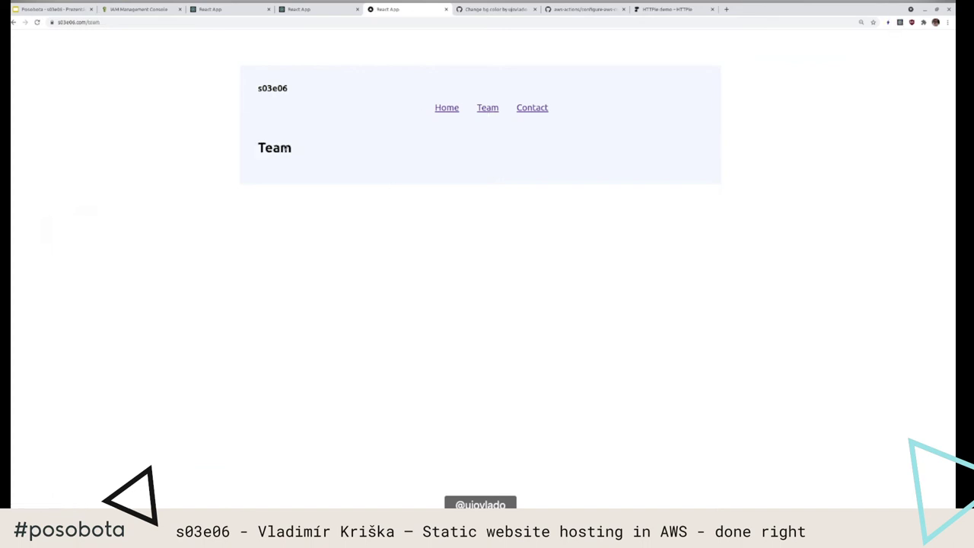
pyautogui.hotkey('ctrl', 'l')
pyautogui.doubleClick(97, 22)
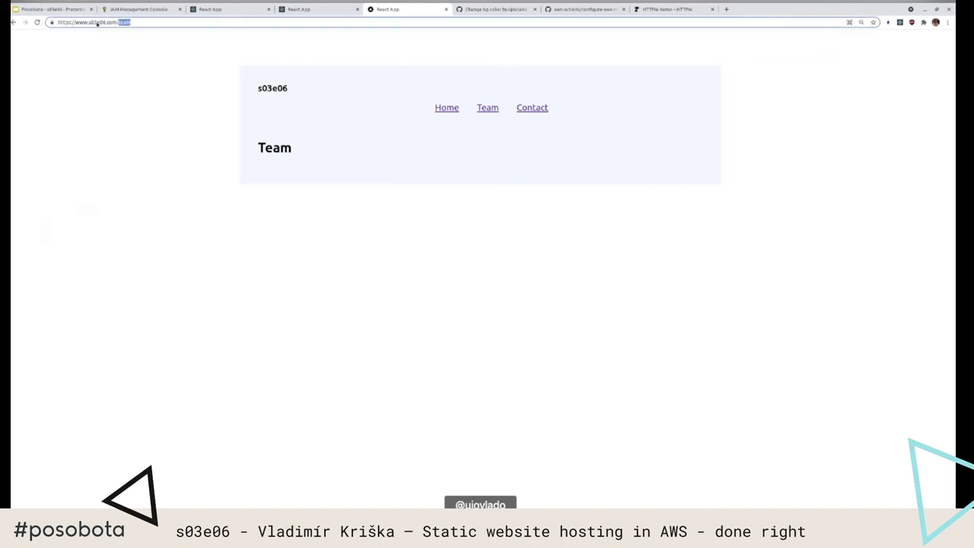
pyautogui.write('404')
pyautogui.press('Return')
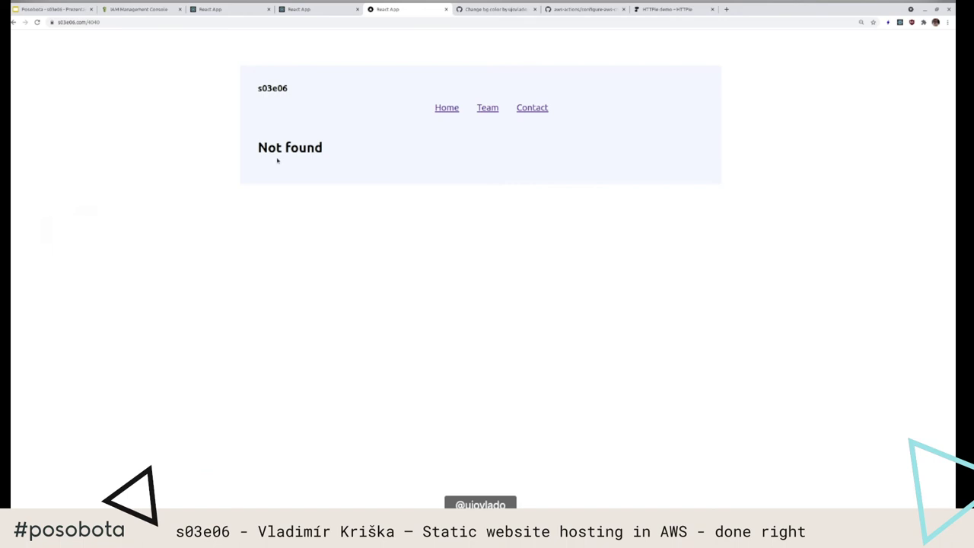
pyautogui.moveTo(259, 148); pyautogui.dragTo(357, 157)
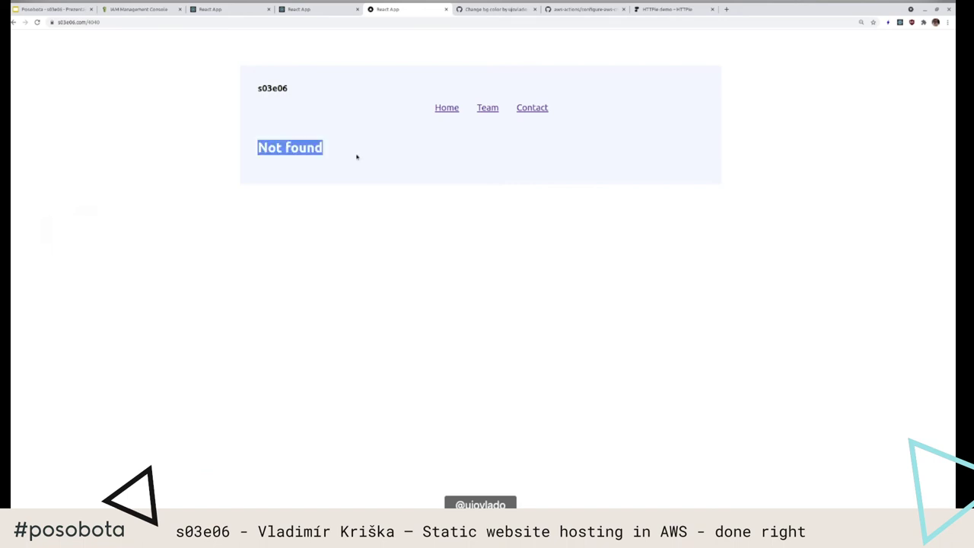
pyautogui.click(357, 157)
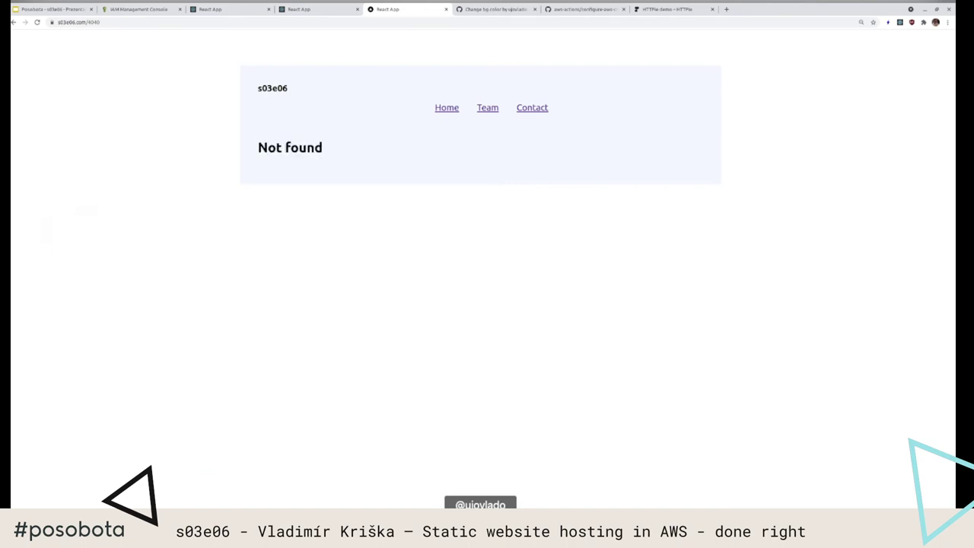
pyautogui.click(123, 22)
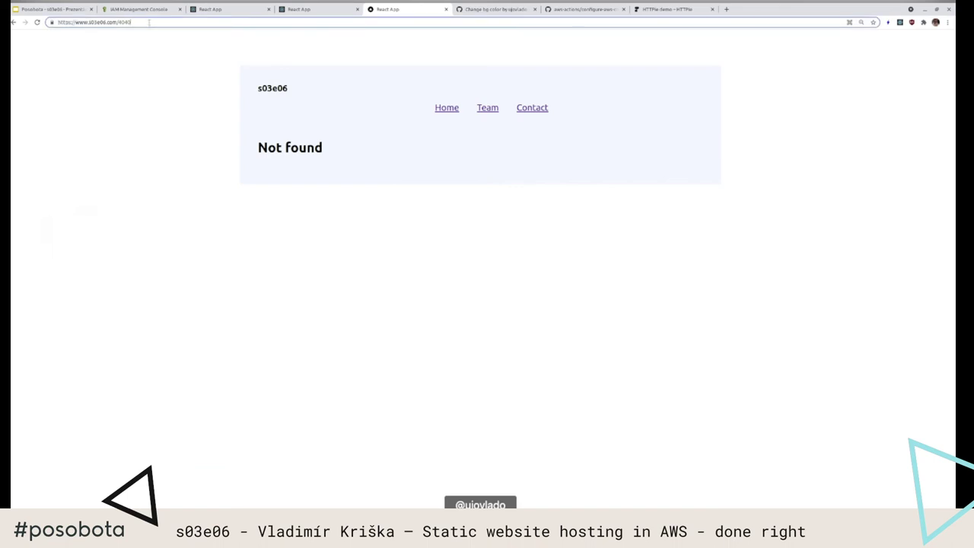
pyautogui.press('Return')
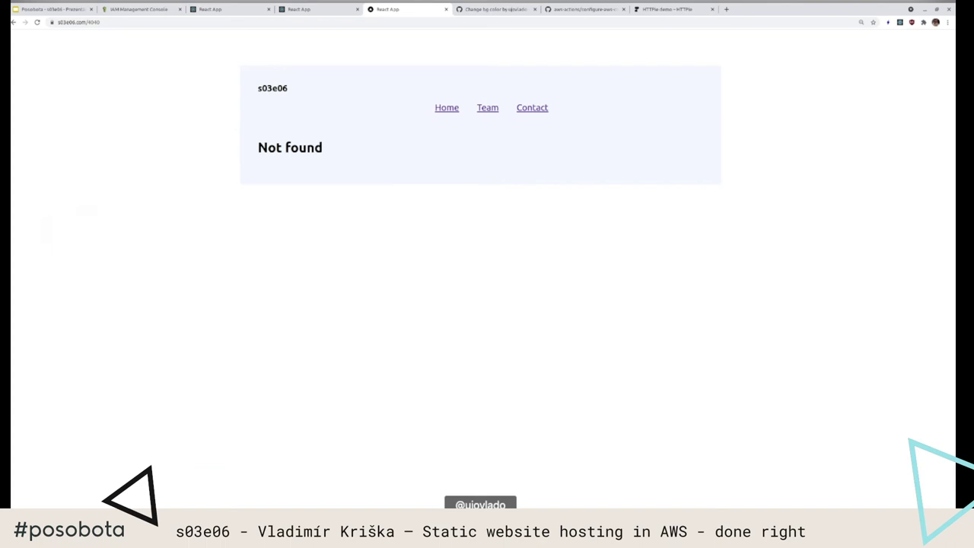
pyautogui.click(113, 22)
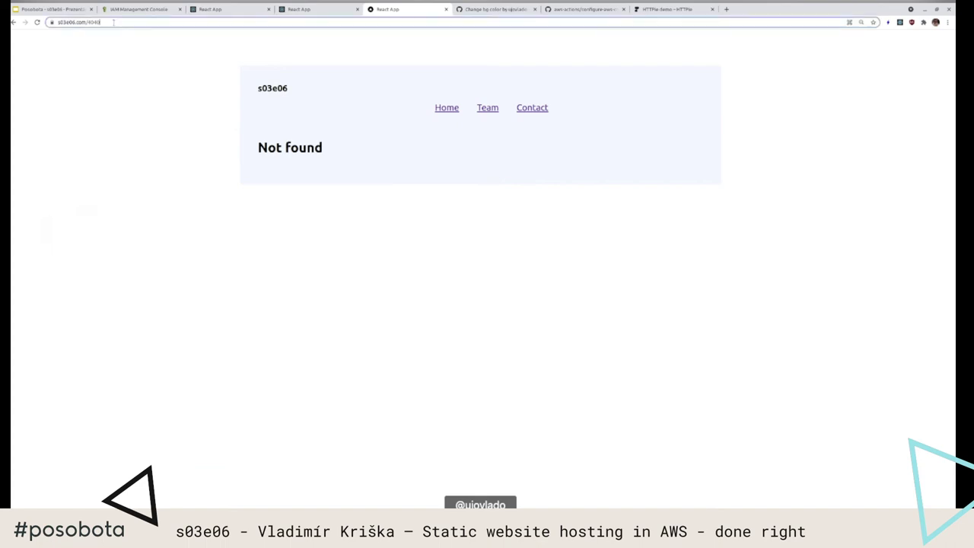
pyautogui.click(111, 22)
pyautogui.press('BackSpace')
pyautogui.press('BackSpace')
pyautogui.press('BackSpace')
pyautogui.press('BackSpace')
pyautogui.press('BackSpace')
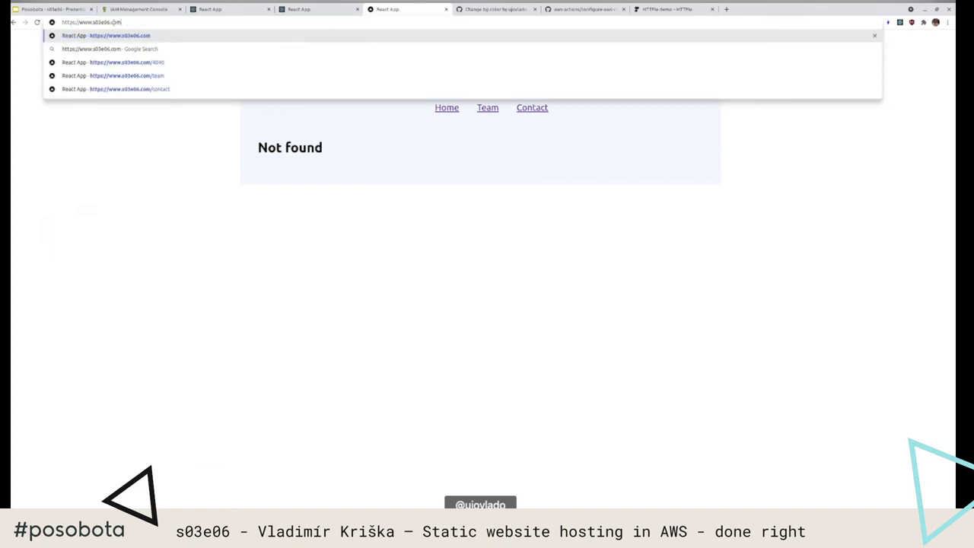
pyautogui.press('Return')
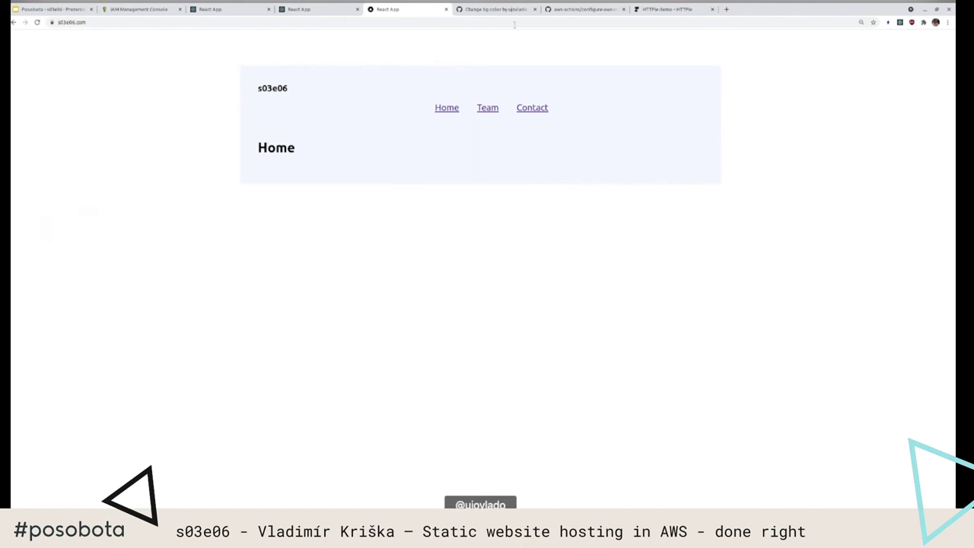
# Switch to the aws-actions/configure-aws-credentials README and highlight the Assuming a Role entry in its table of contents.
pyautogui.click(564, 10)
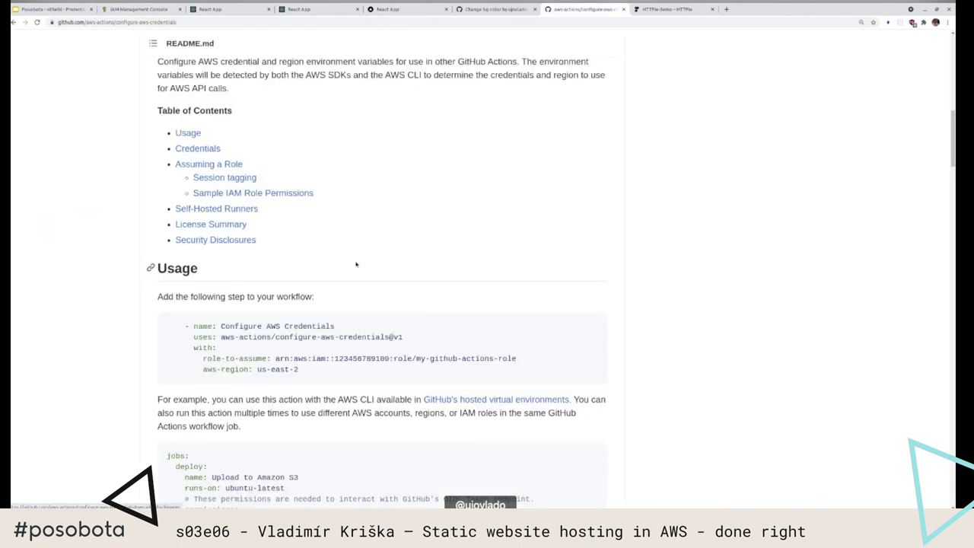
pyautogui.scroll(2, 355, 264)
pyautogui.scroll(2, 356, 264)
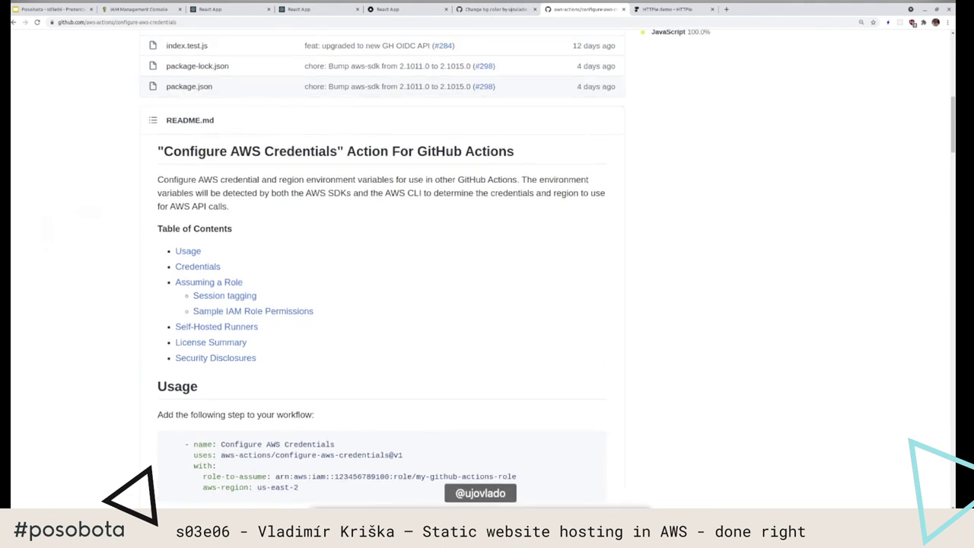
pyautogui.scroll(-2, 357, 263)
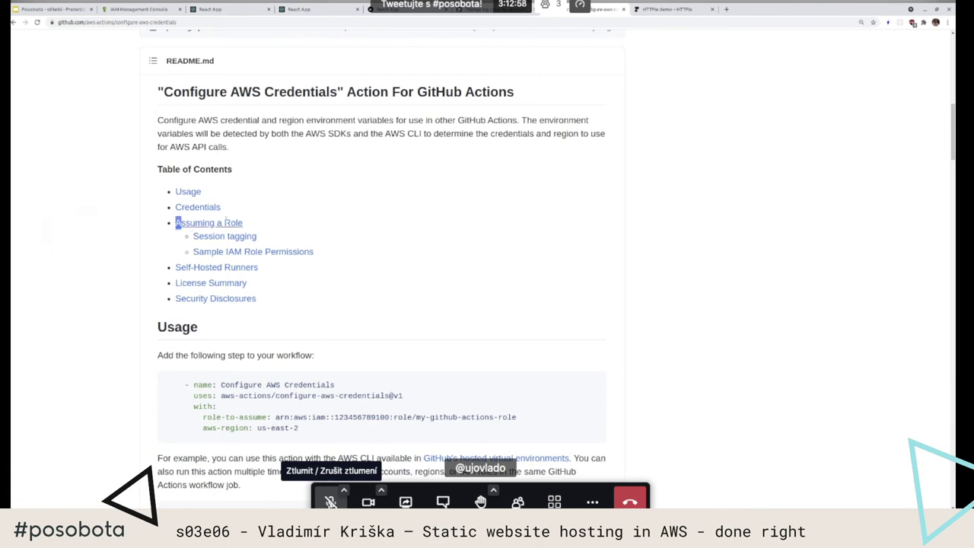
pyautogui.moveTo(258, 223); pyautogui.dragTo(174, 223)
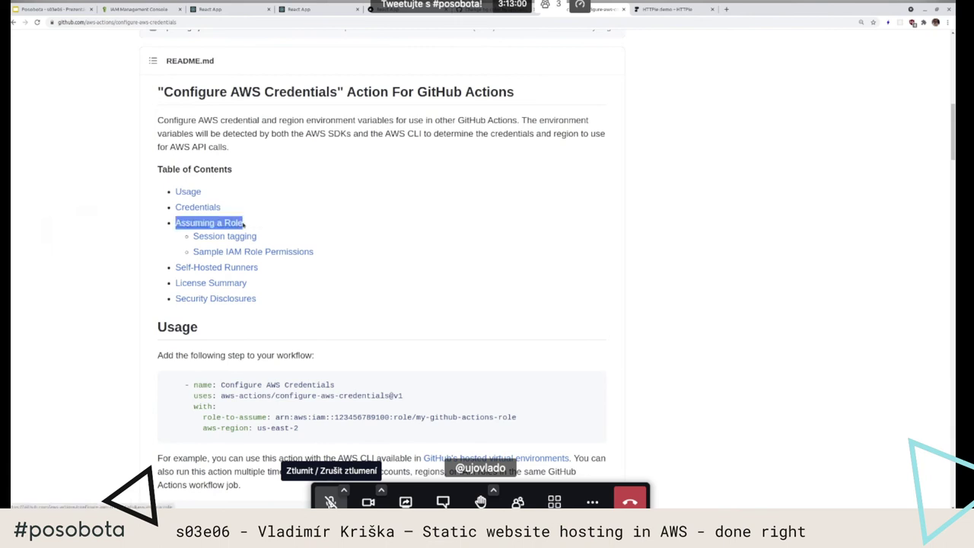
pyautogui.click(359, 225)
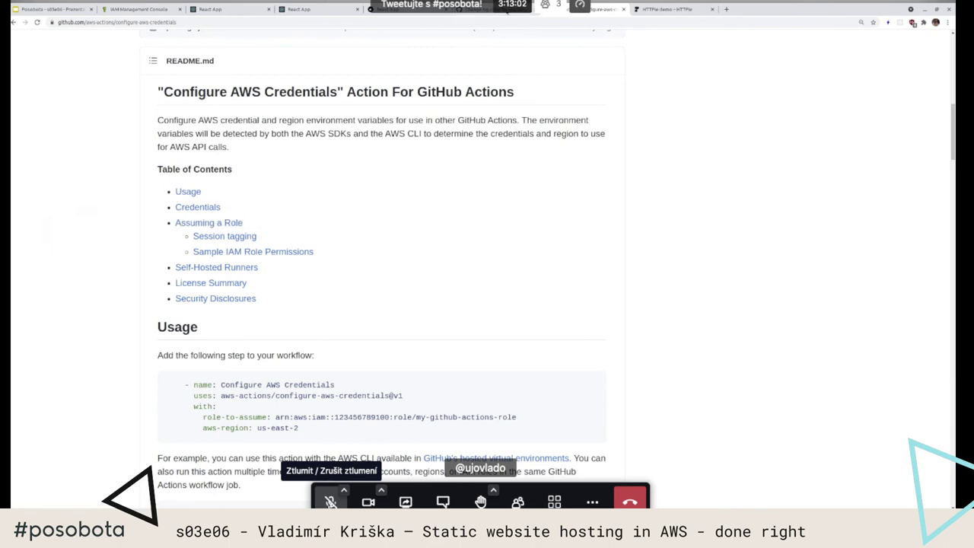
# Switch to the "Change bg color" pull request of the s03e06-com repository and view its changed files.
pyautogui.click(506, 10)
pyautogui.hotkey('ctrl', 'shift', 'm')
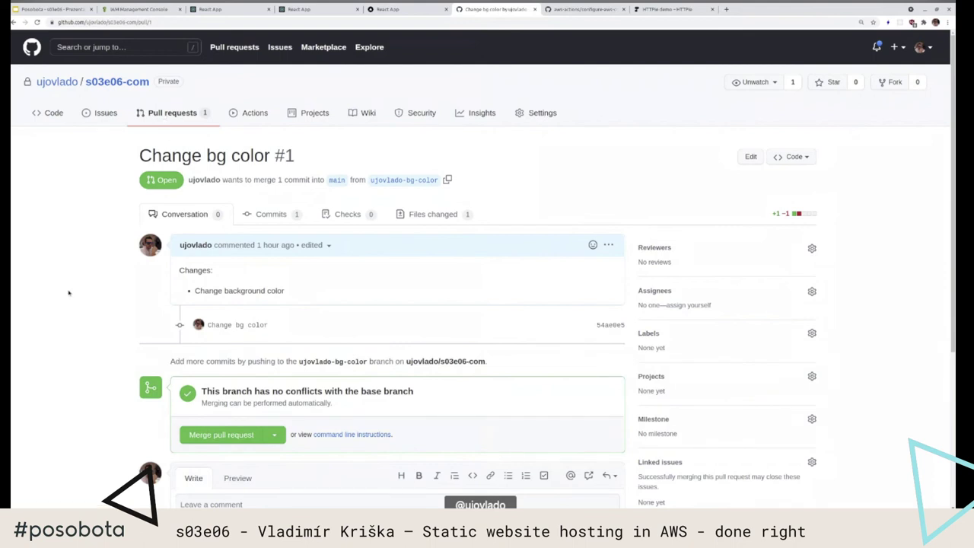
pyautogui.scroll(-1, 68, 319)
pyautogui.scroll(-1, 68, 320)
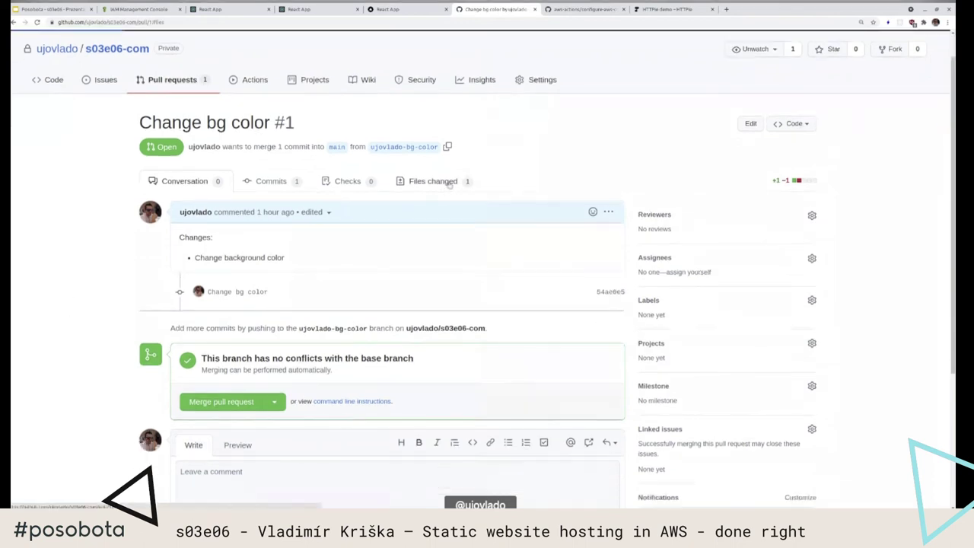
pyautogui.click(449, 183)
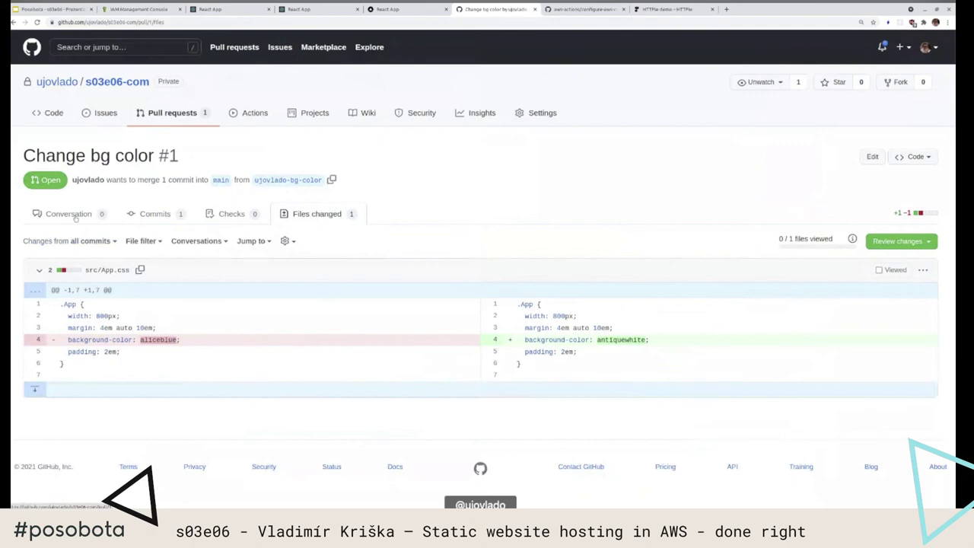
# Return to the pull request's conversation, merge "Change bg color" into main, and delete its source branch.
pyautogui.click(69, 214)
pyautogui.scroll(-1, 76, 219)
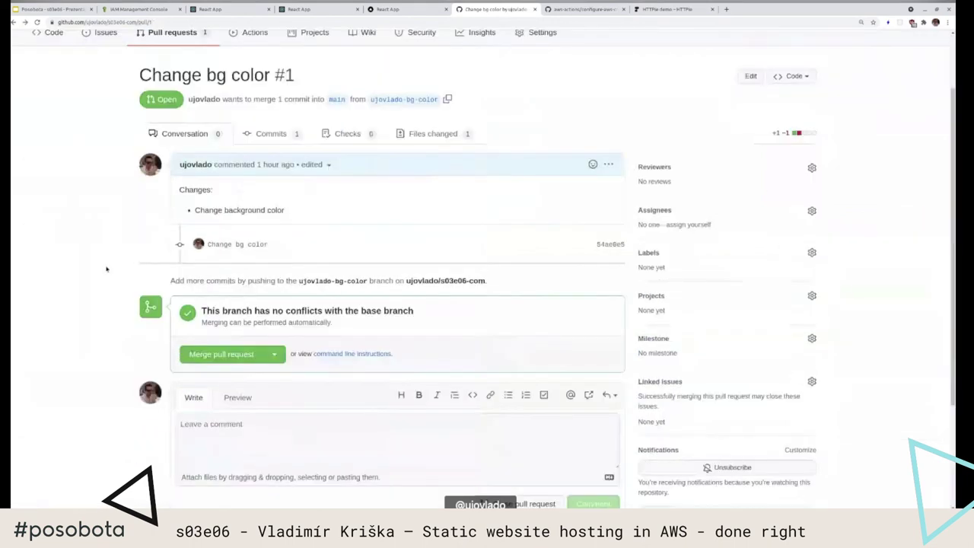
pyautogui.click(219, 354)
pyautogui.click(217, 383)
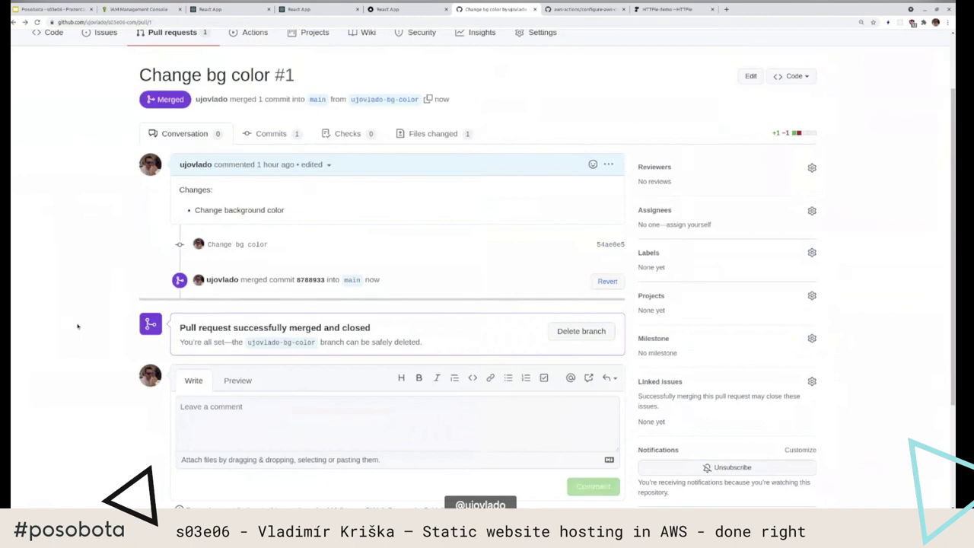
pyautogui.click(582, 332)
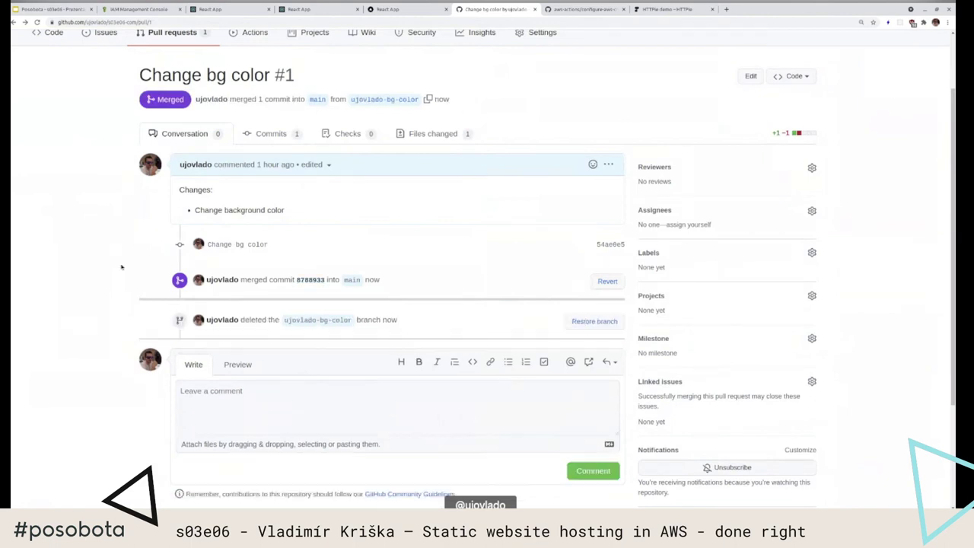
# Open the Main #17 workflow run triggered by the merge and follow its build job log.
pyautogui.scroll(2, 121, 268)
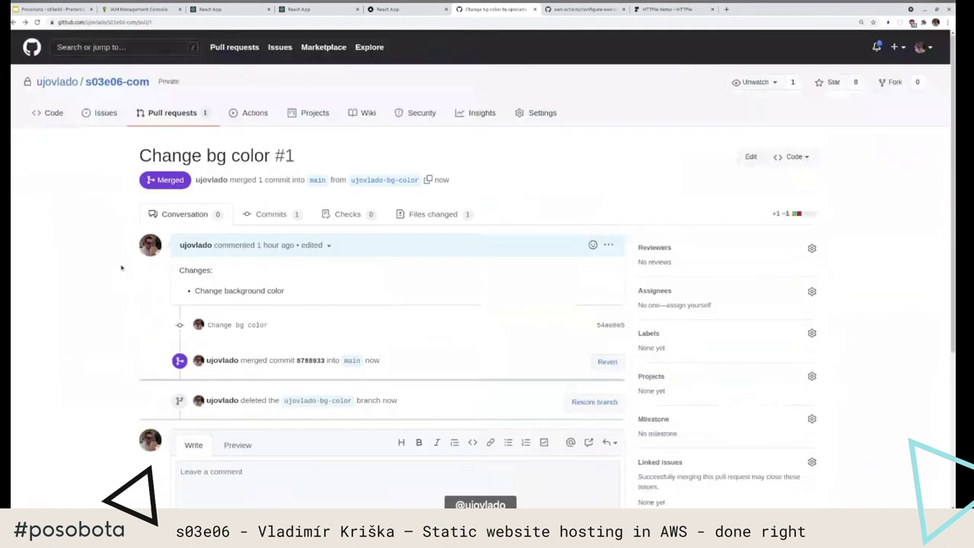
pyautogui.click(252, 114)
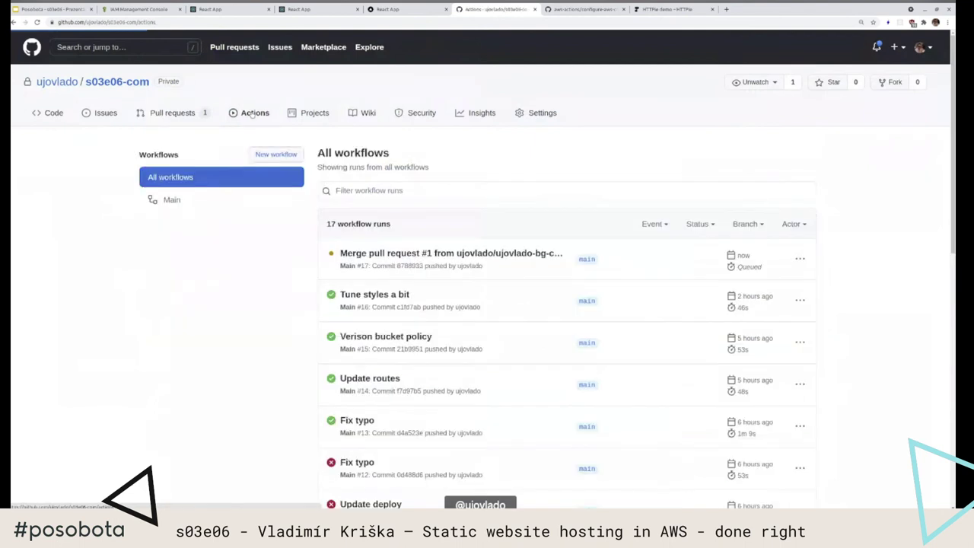
pyautogui.click(368, 255)
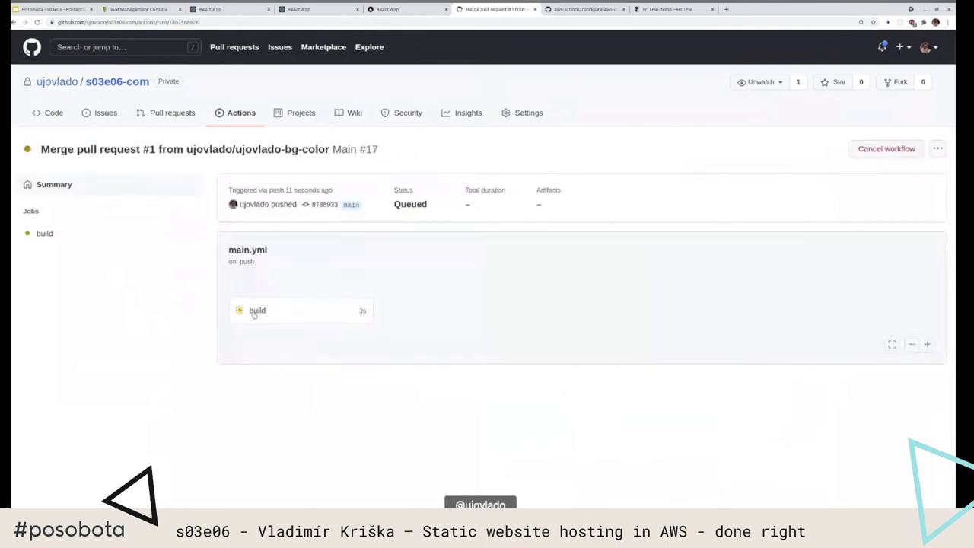
pyautogui.click(317, 314)
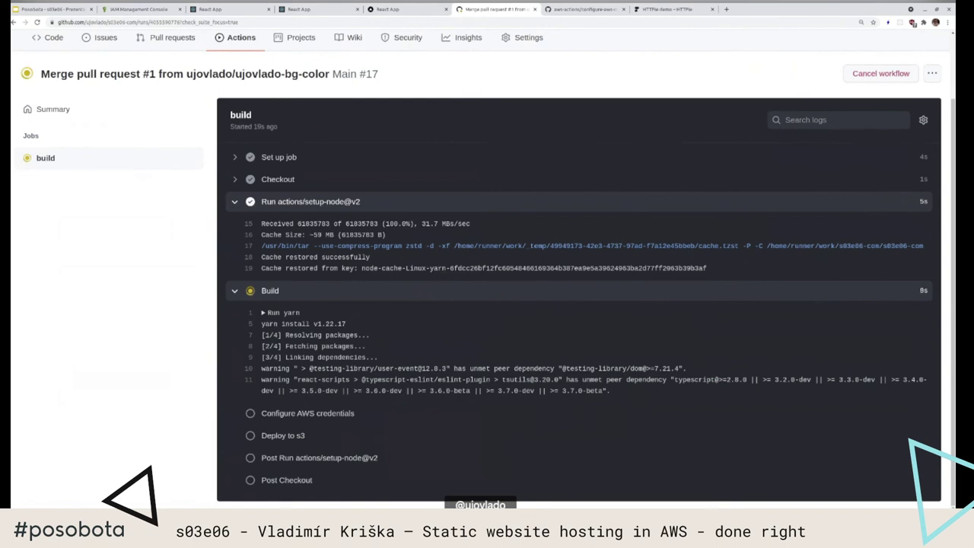
pyautogui.scroll(1, 102, 327)
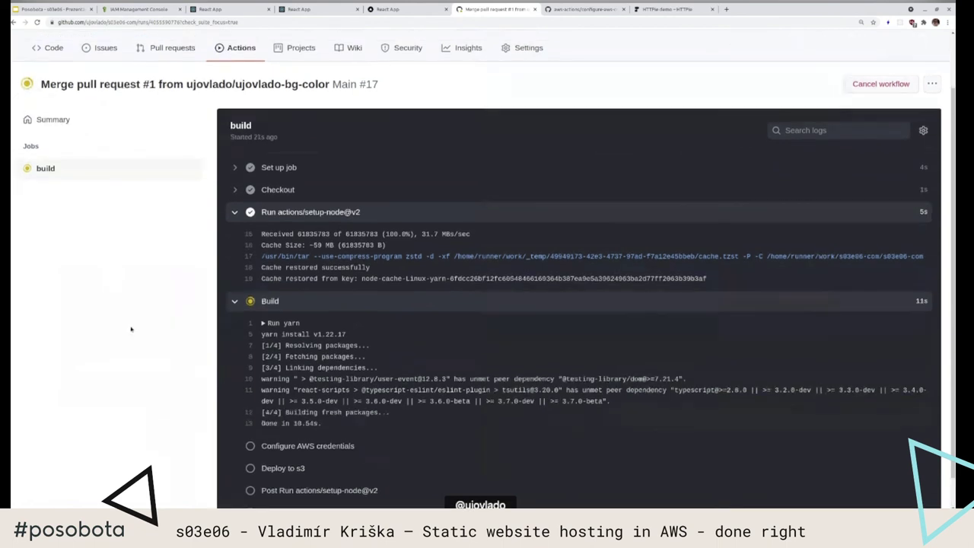
# Compare the live s03e06.com page with the Main #17 build progress, and reload the page once the build job has finished.
pyautogui.click(411, 10)
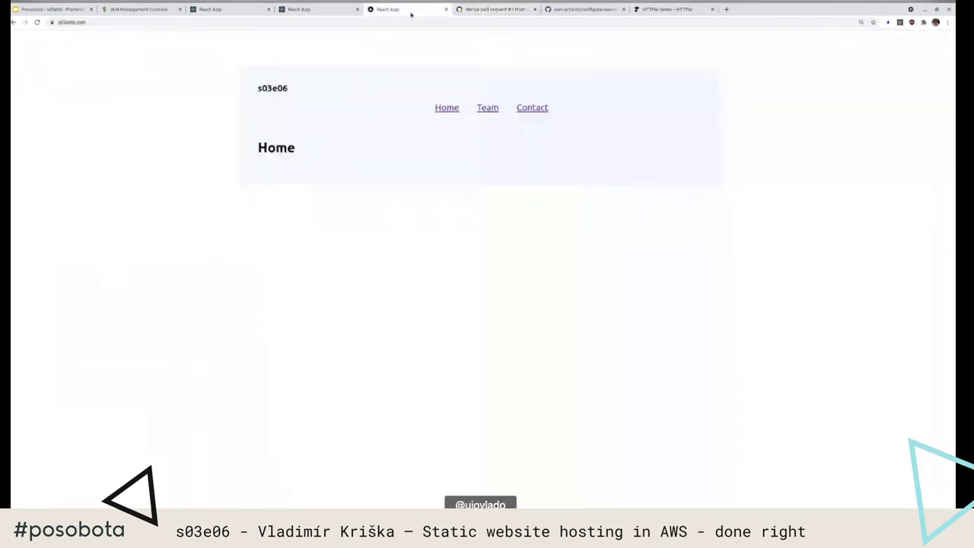
pyautogui.click(480, 10)
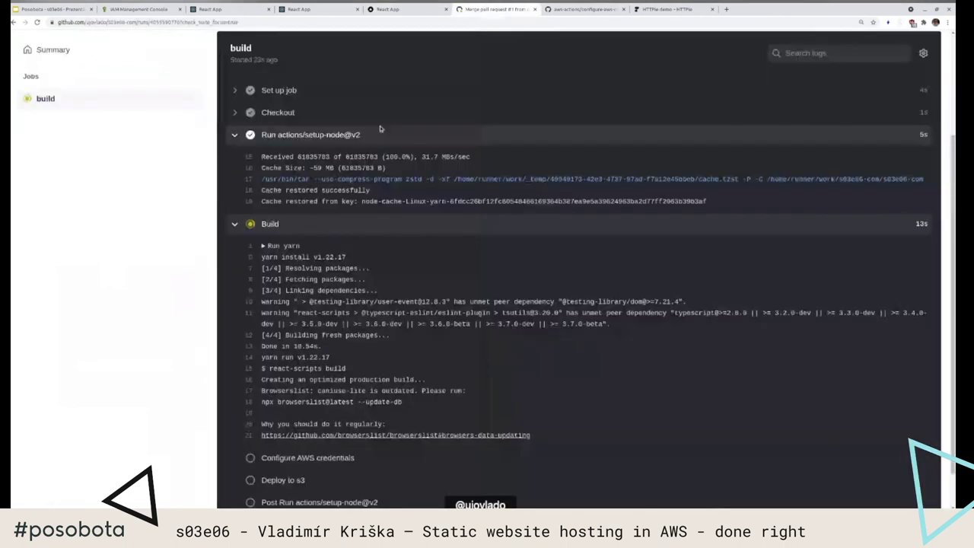
pyautogui.scroll(-1, 439, 347)
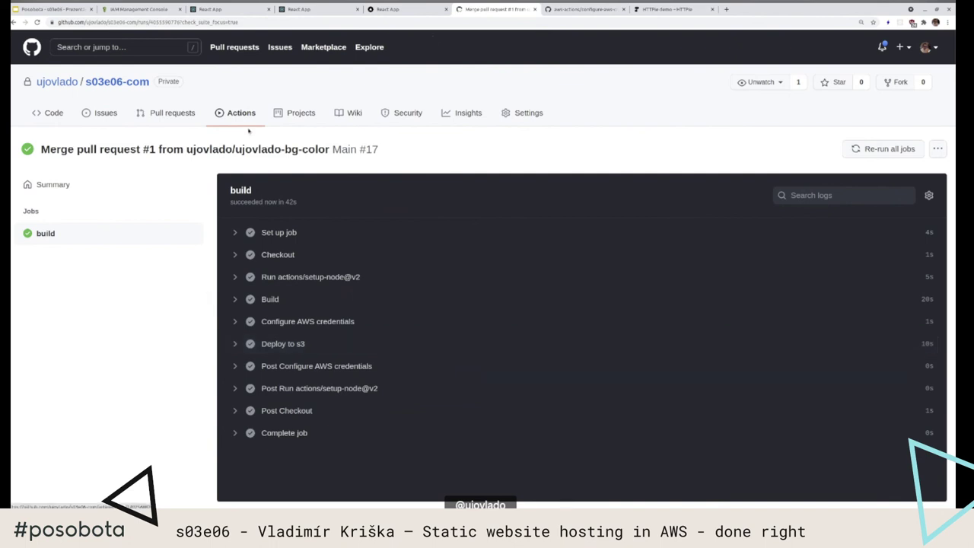
pyautogui.click(396, 9)
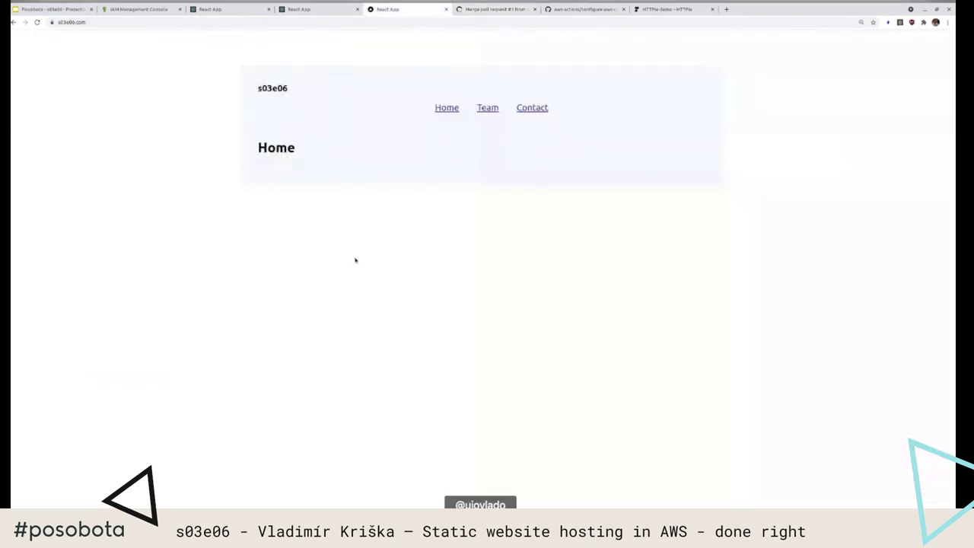
pyautogui.hotkey('ctrl', 'r')
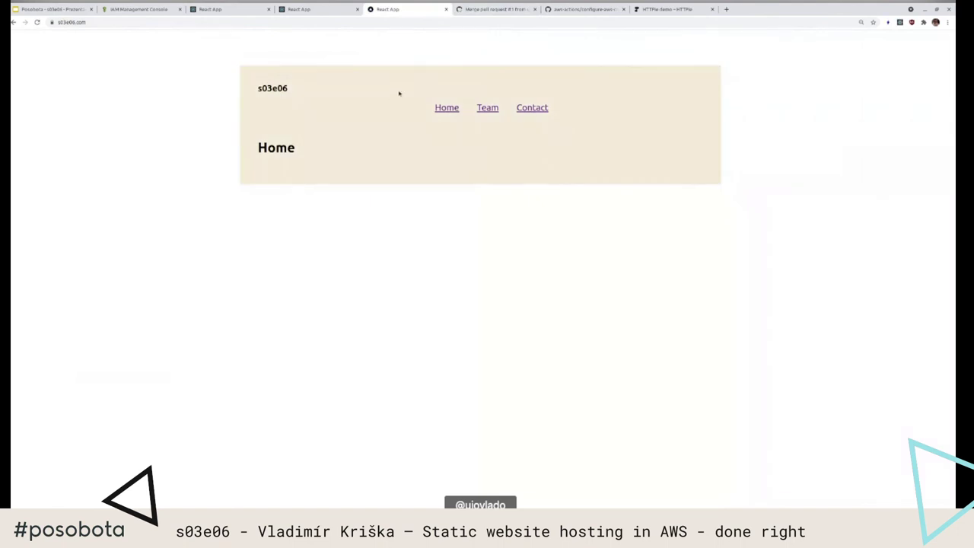
# Open main.yml from the .github/workflows folder of the s03e06-com repository and view its job steps.
pyautogui.click(493, 11)
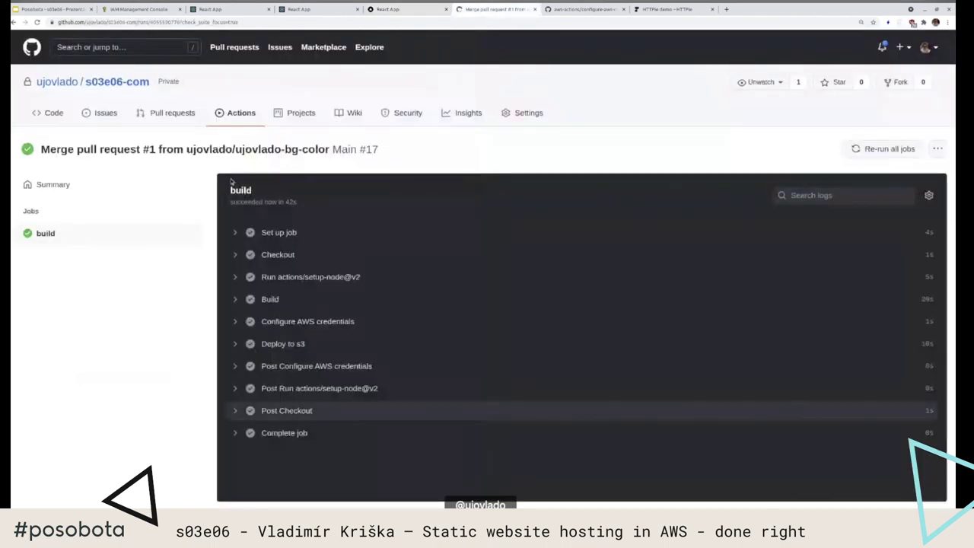
pyautogui.click(118, 82)
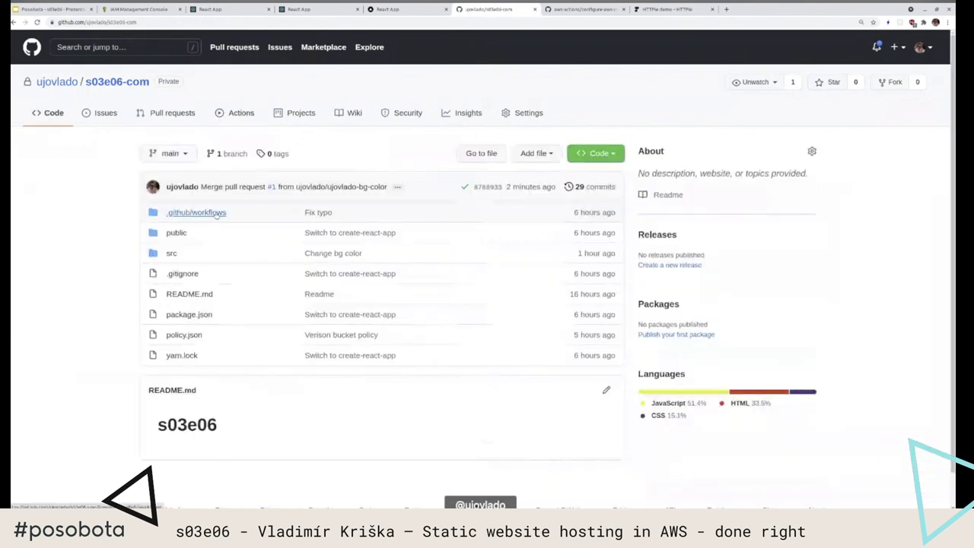
pyautogui.click(214, 216)
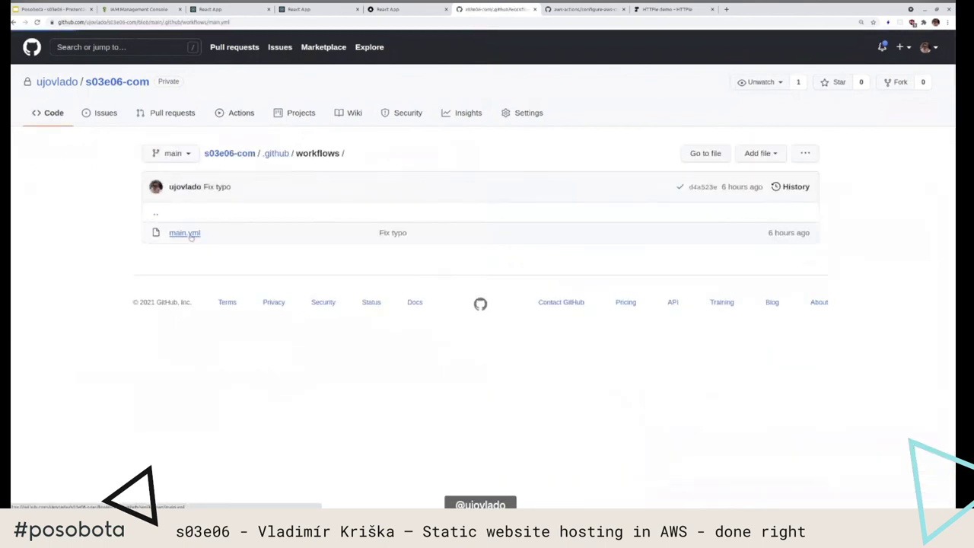
pyautogui.click(189, 235)
pyautogui.scroll(-3, 114, 247)
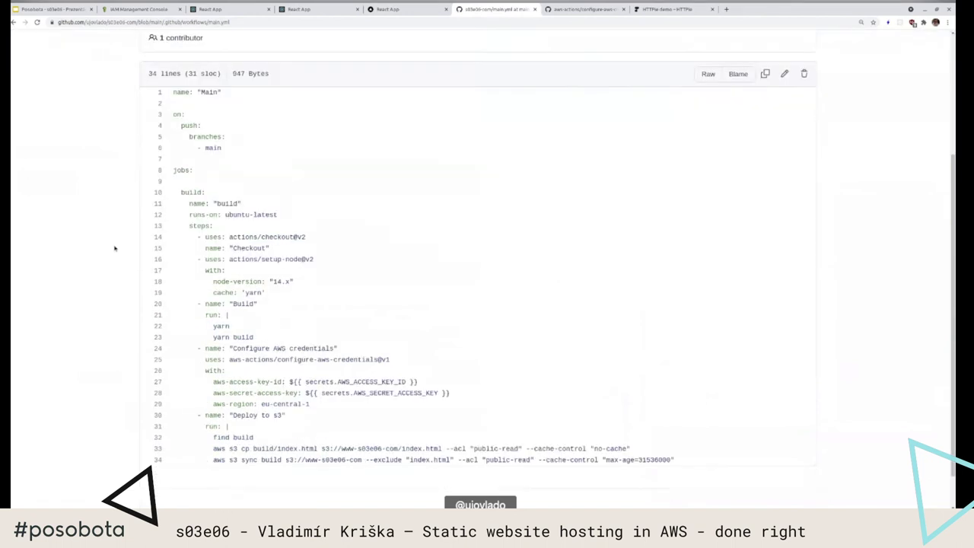
pyautogui.scroll(-1, 273, 241)
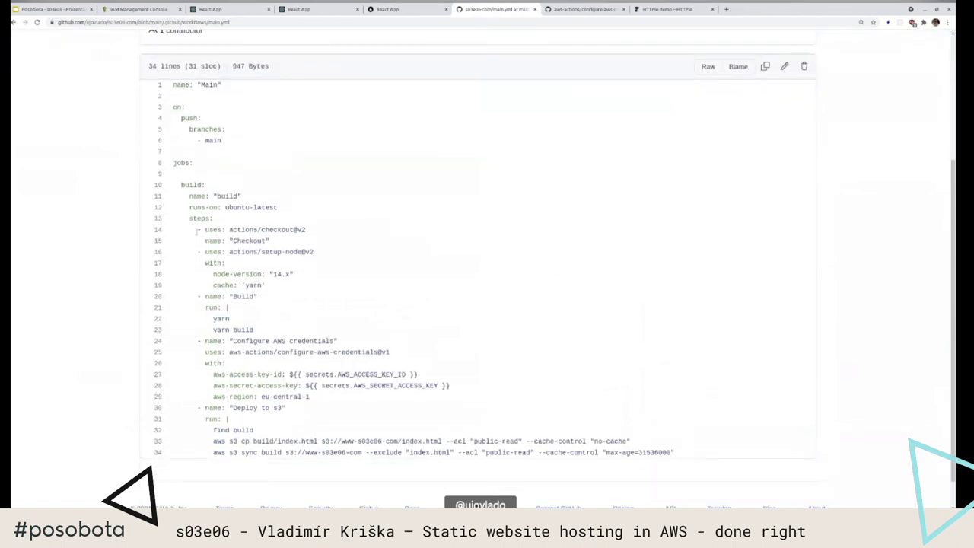
# Highlight the actions/setup-node@v2 step and the yarn build command in main.yml, and point out the find build line.
pyautogui.moveTo(196, 231); pyautogui.dragTo(298, 286)
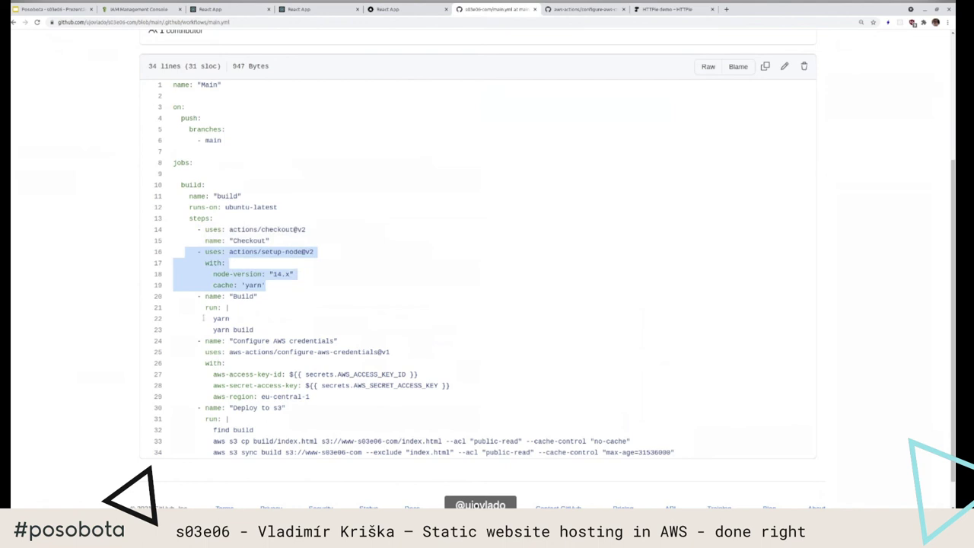
pyautogui.moveTo(203, 318); pyautogui.dragTo(264, 332)
pyautogui.moveTo(205, 329); pyautogui.dragTo(255, 331)
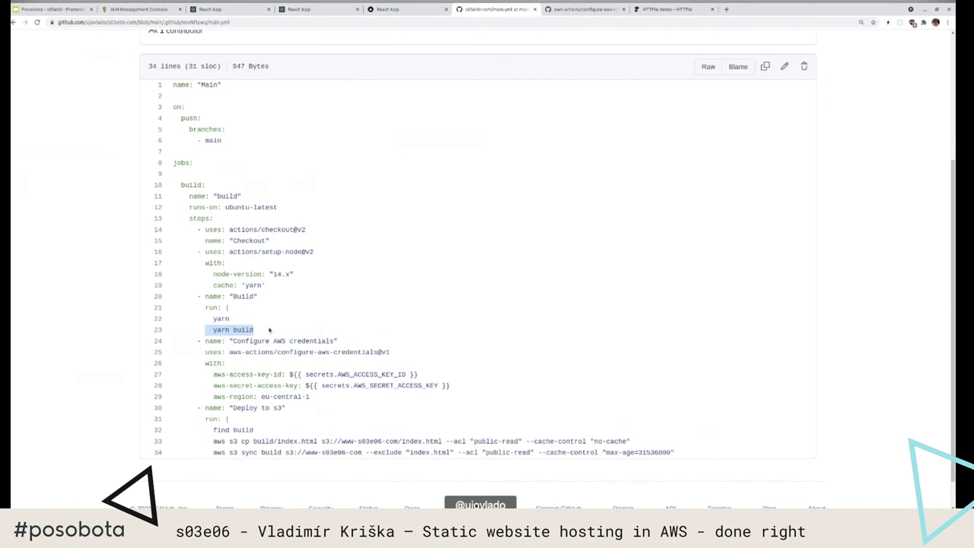
pyautogui.doubleClick(242, 430)
pyautogui.scroll(-1, 242, 427)
pyautogui.scroll(-1, 237, 394)
pyautogui.click(237, 394)
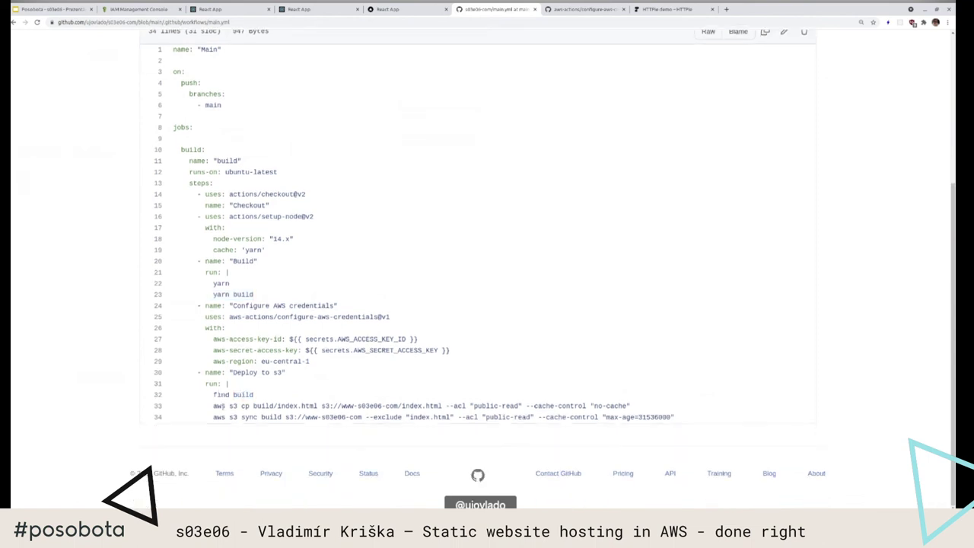
# Highlight the ACL, cache-control and --exclude "index.html" options in the aws s3 cp and sync commands of the Deploy to s3 step.
pyautogui.moveTo(215, 406); pyautogui.dragTo(527, 405)
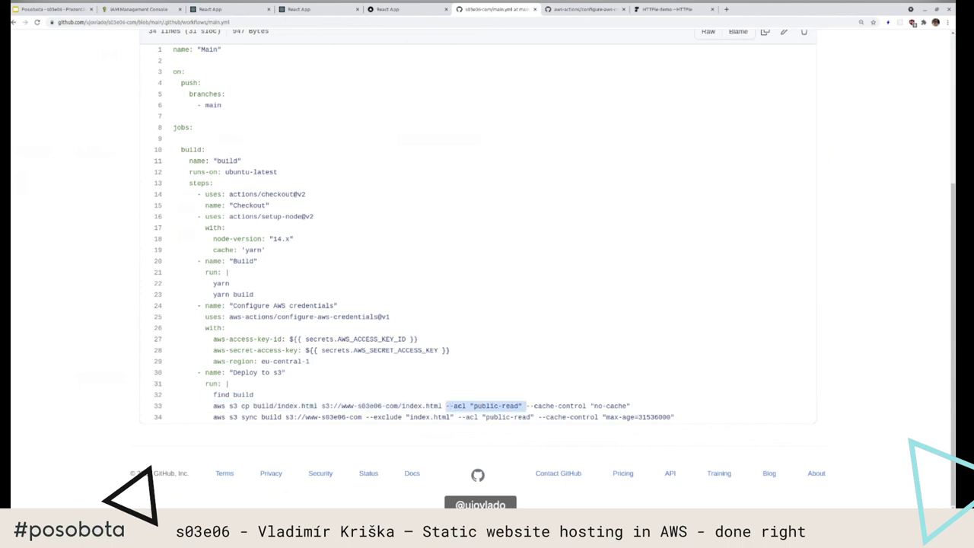
pyautogui.click(533, 403)
pyautogui.moveTo(526, 406); pyautogui.dragTo(640, 406)
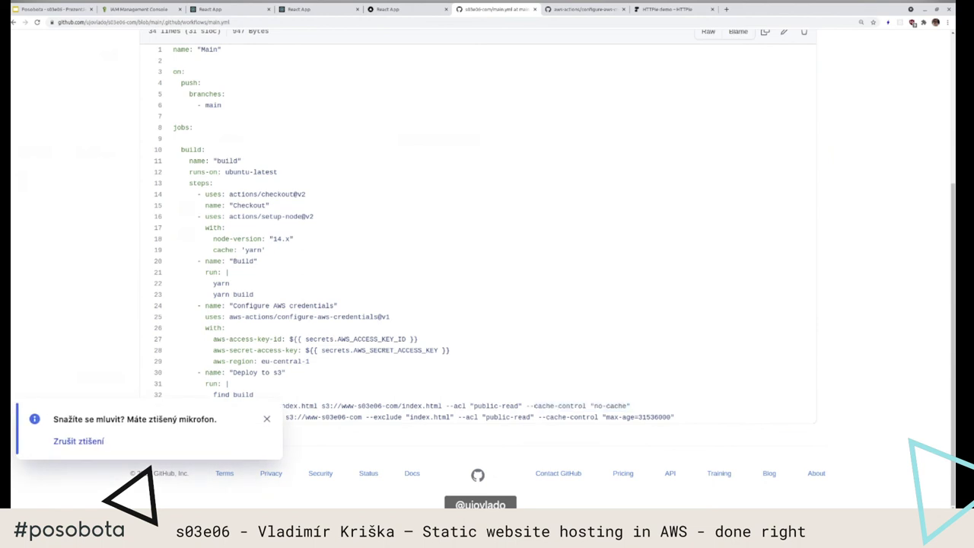
pyautogui.moveTo(366, 417); pyautogui.dragTo(458, 417)
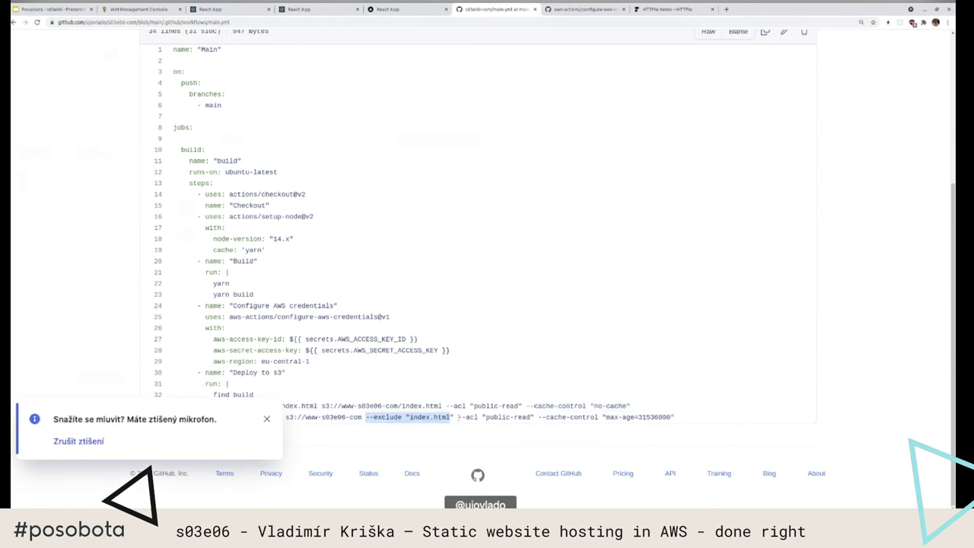
pyautogui.moveTo(586, 417); pyautogui.dragTo(598, 417)
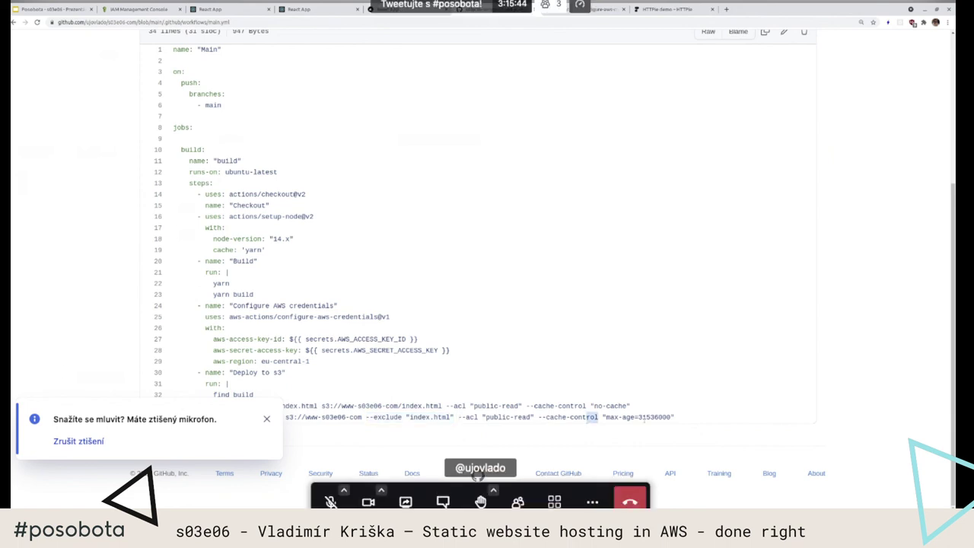
pyautogui.click(595, 417)
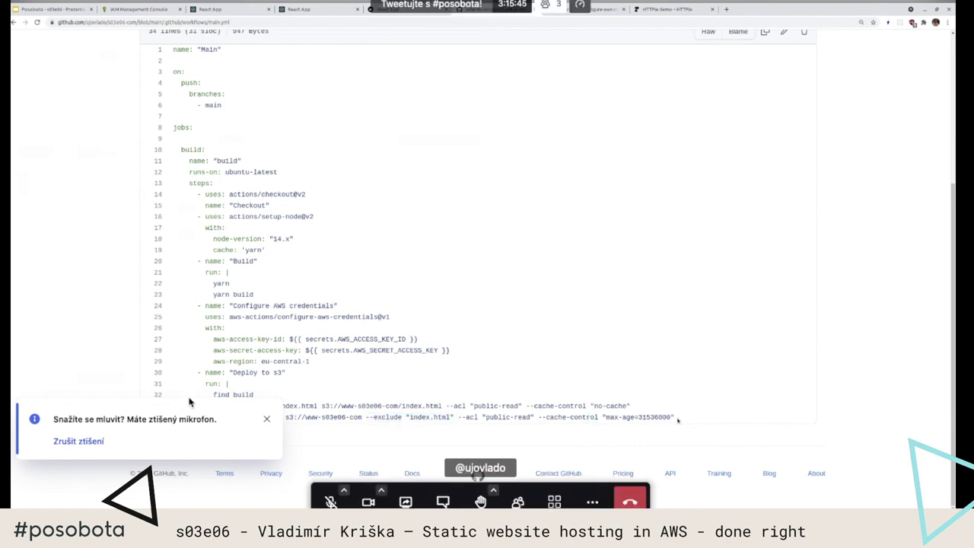
pyautogui.click(663, 10)
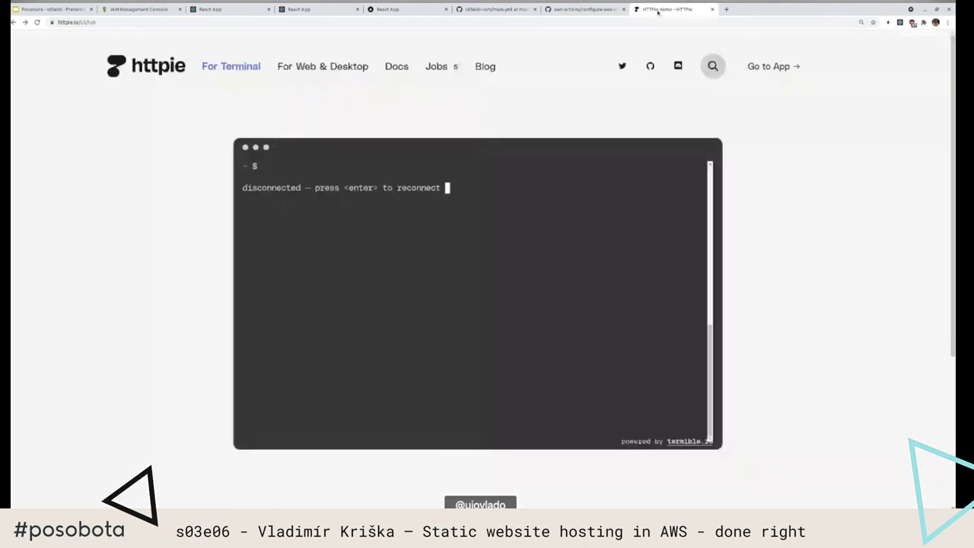
pyautogui.press('Return')
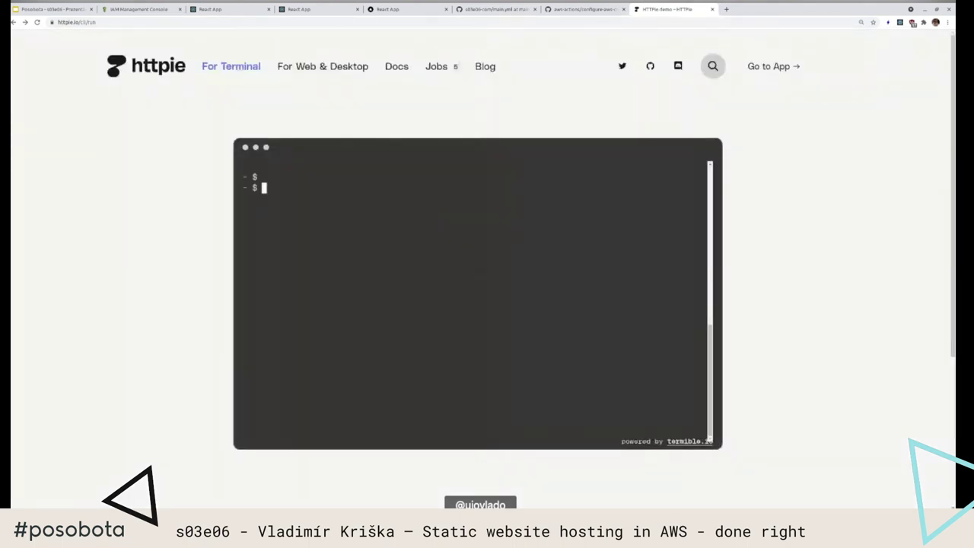
pyautogui.write('http https://s03e')
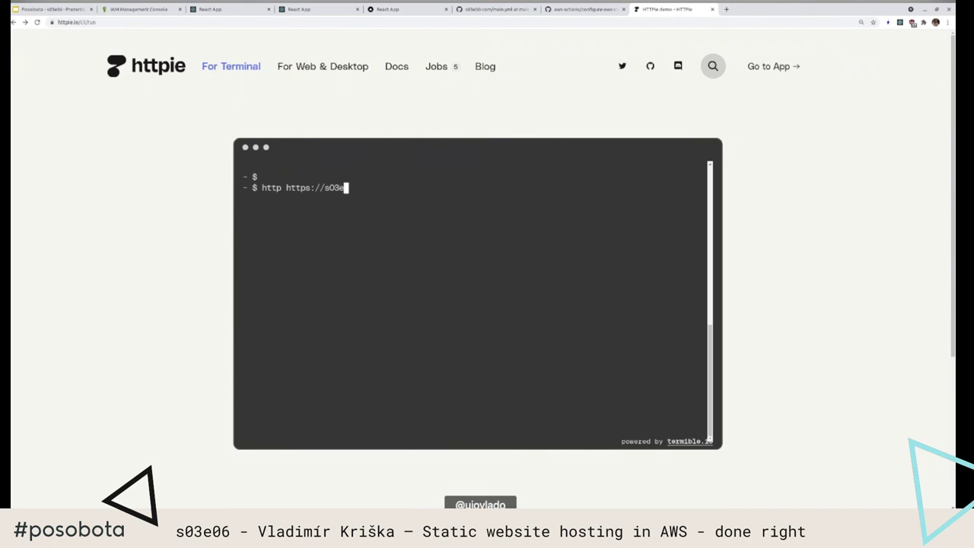
pyautogui.write('06.com')
pyautogui.press('Return')
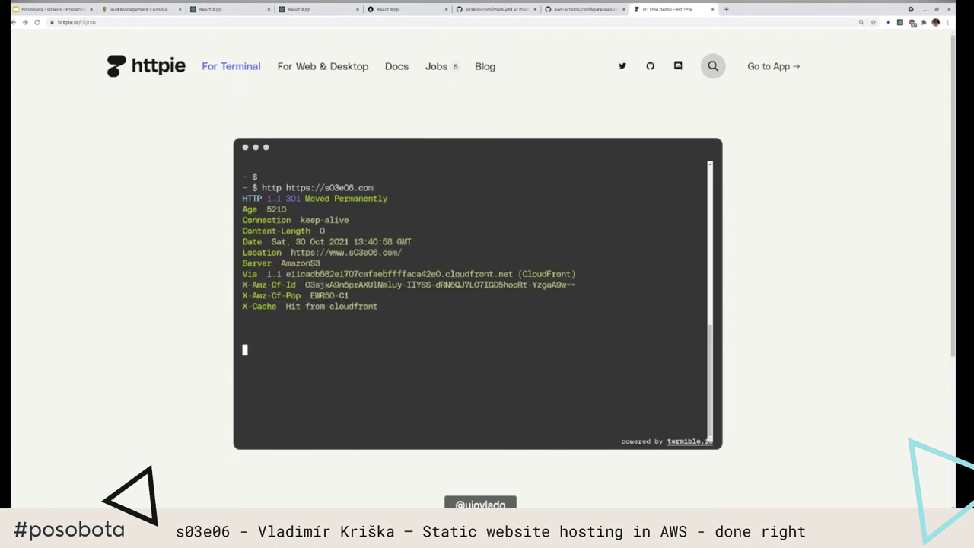
pyautogui.press('Up')
pyautogui.press('Left')
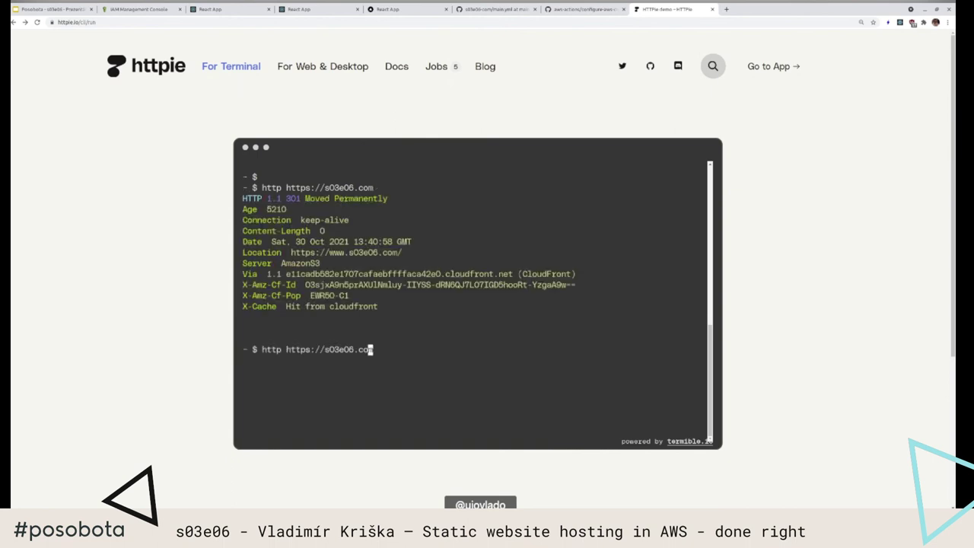
pyautogui.press('Left')
pyautogui.press('Left')
pyautogui.press('Left')
pyautogui.press('Left')
pyautogui.press('Left')
pyautogui.press('Left')
pyautogui.press('Left')
pyautogui.write('www.')
pyautogui.press('Return')
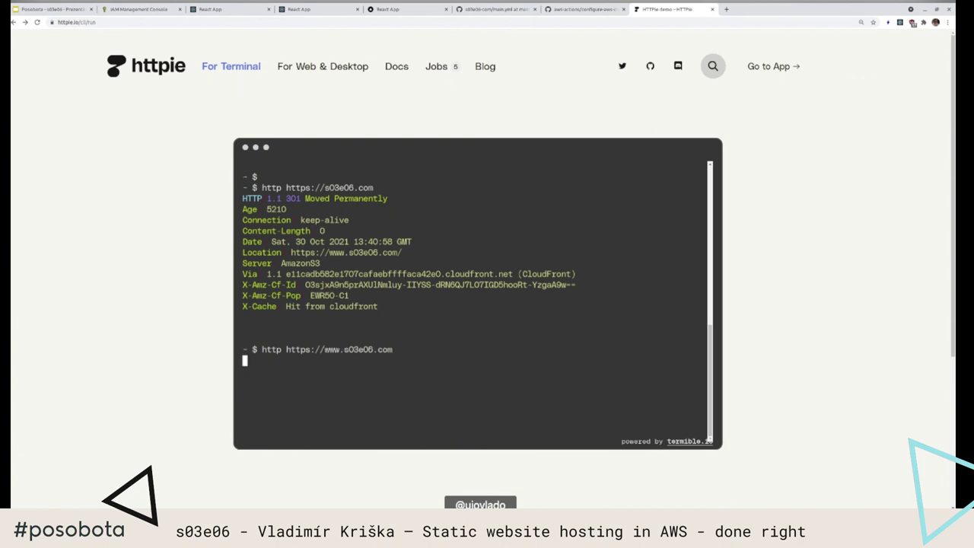